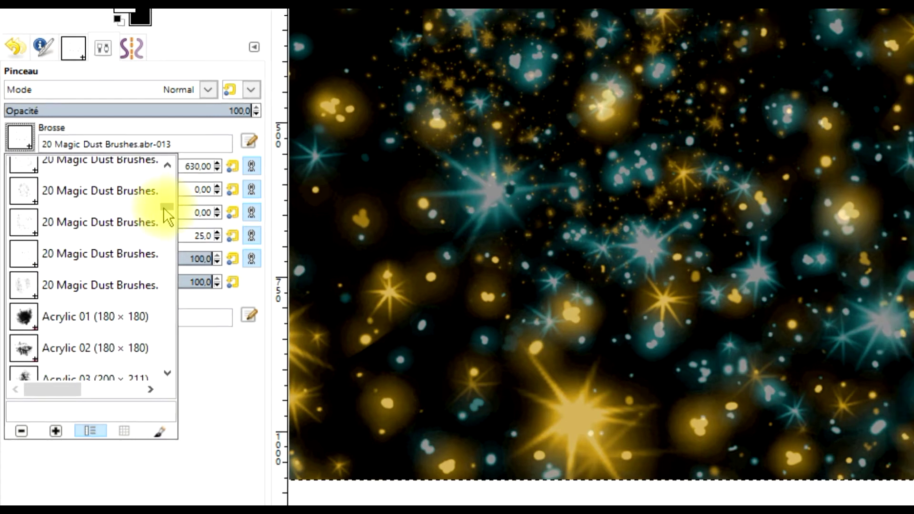
Try a white band across the lower canvas with the brush EldarZakirov's FUR Brush set for PS.abr-007, and undo it
left_click_drag(165, 208, 168, 232)
scroll(106, 266, "down", 4)
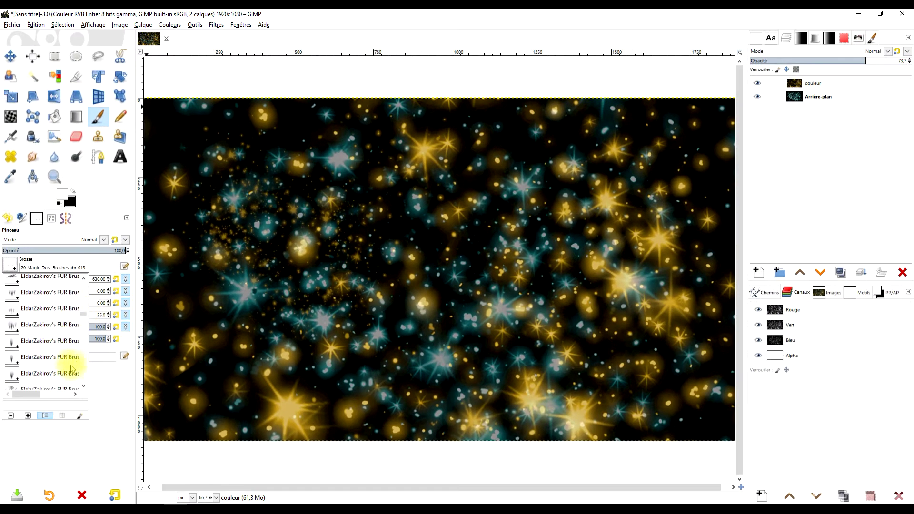
left_click(71, 366)
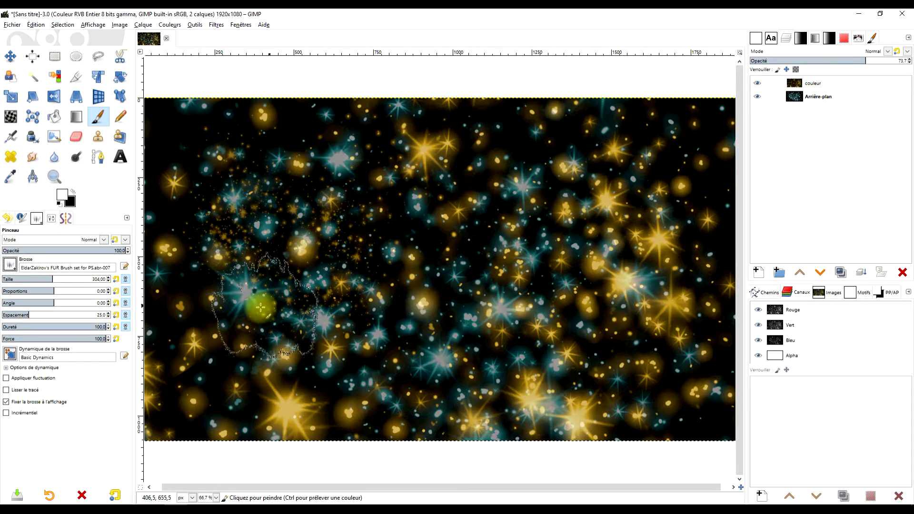
mouse_move(255, 310)
left_mouse_down()
mouse_move(515, 314)
mouse_move(261, 333)
mouse_move(419, 351)
mouse_move(251, 392)
mouse_move(435, 393)
mouse_move(398, 408)
mouse_move(475, 398)
mouse_move(528, 407)
mouse_move(414, 412)
mouse_move(404, 342)
left_mouse_up()
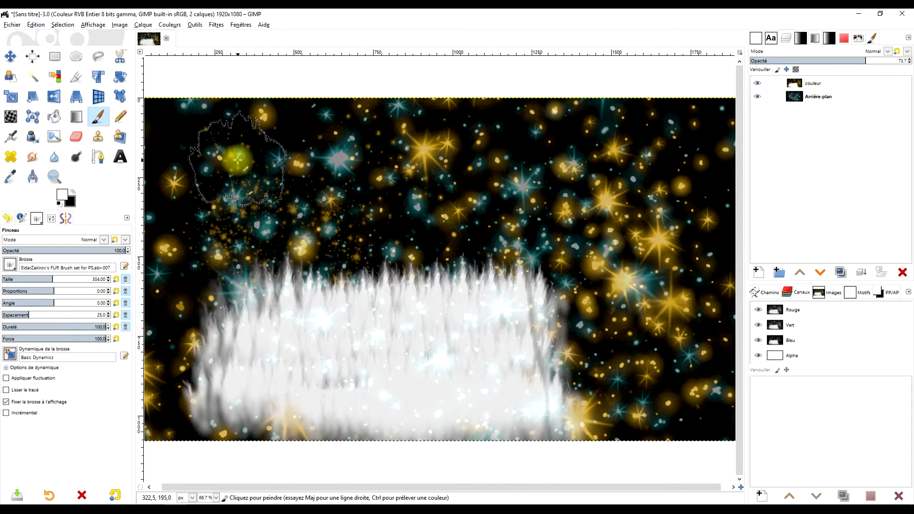
key("ctrl+z")
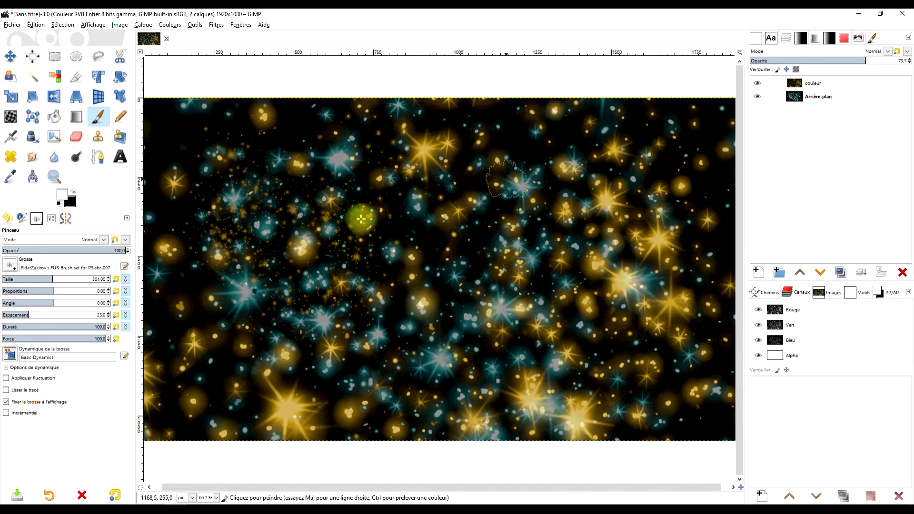
Choose the 20 Magic Dust Brushes.abr-004 brush and stamp white dust over the starry image right of the canvas centre
left_click(9, 265)
left_click_drag(85, 319, 85, 271)
scroll(53, 337, "down", 4)
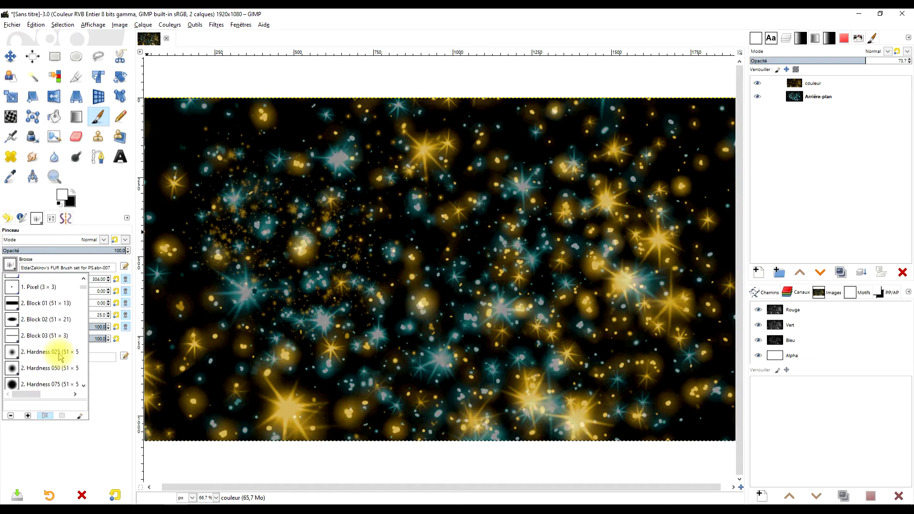
scroll(65, 336, "down", 5)
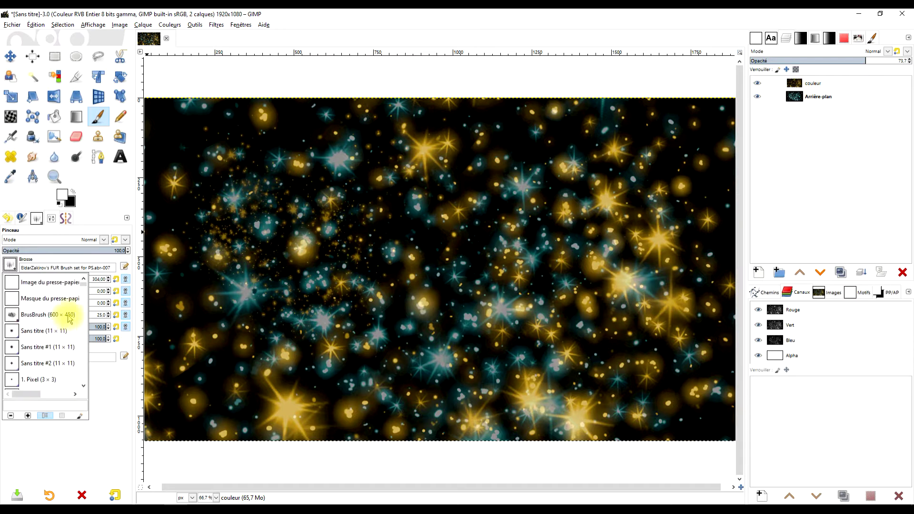
left_click(34, 318)
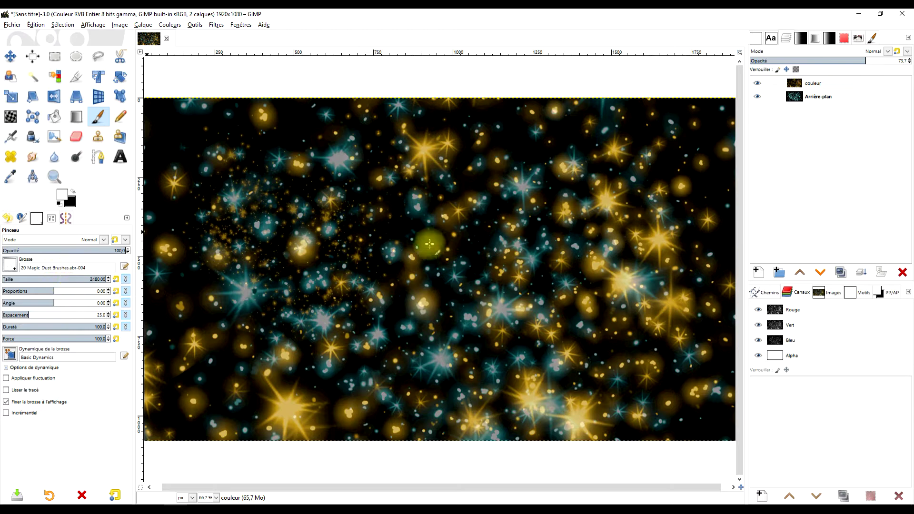
left_click(509, 310)
left_click(509, 309)
left_click(509, 310)
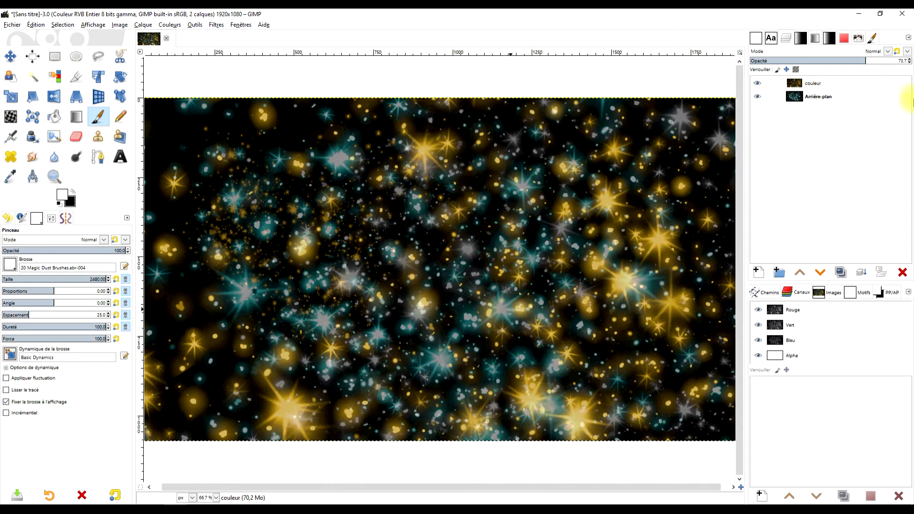
Add a new black-filled layer and stamp white magic dust on the left and right parts of it
left_click(757, 272)
left_click(841, 375)
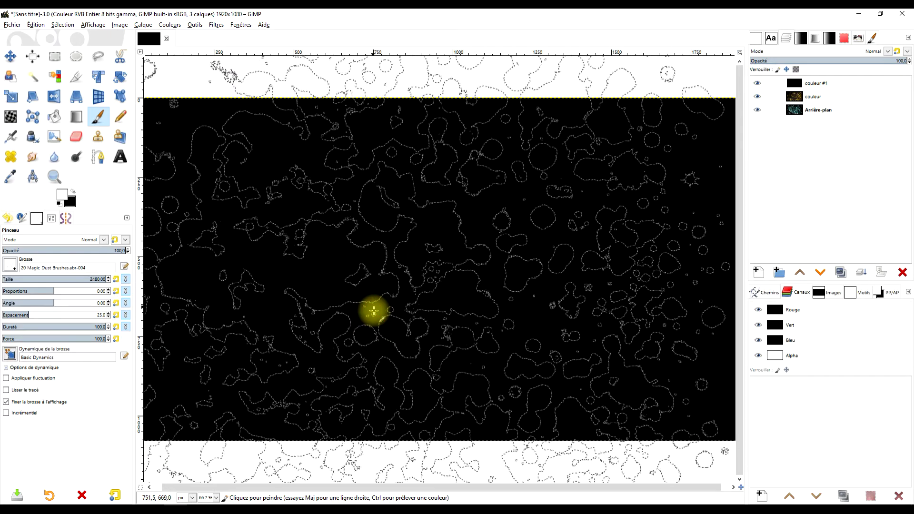
left_click(373, 310)
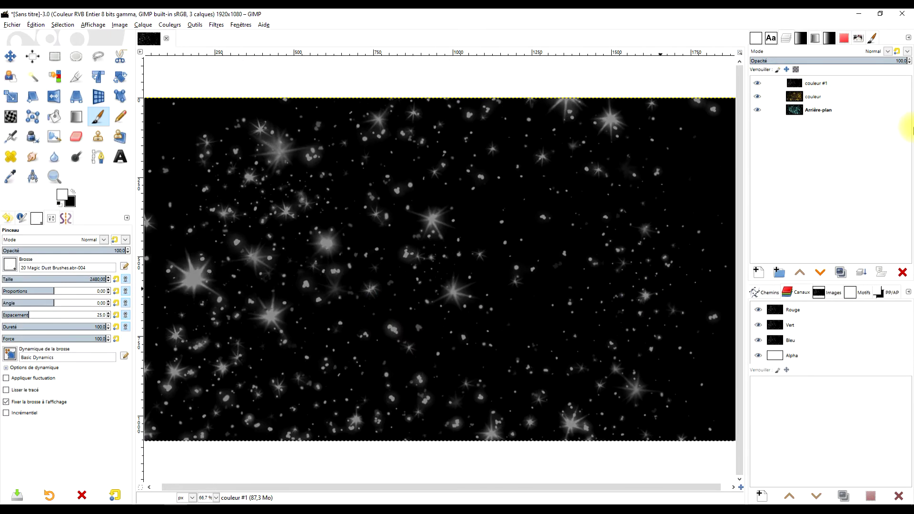
left_click(569, 241)
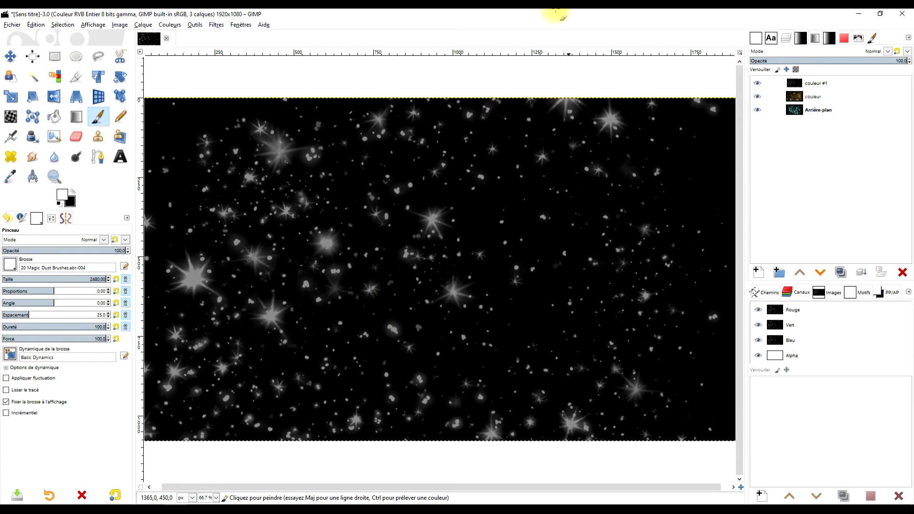
Try a dark red magic dust stamp over the right part of the canvas, and undo it
left_click(64, 198)
left_click_drag(82, 131, 97, 121)
left_click(150, 215)
left_click(607, 265)
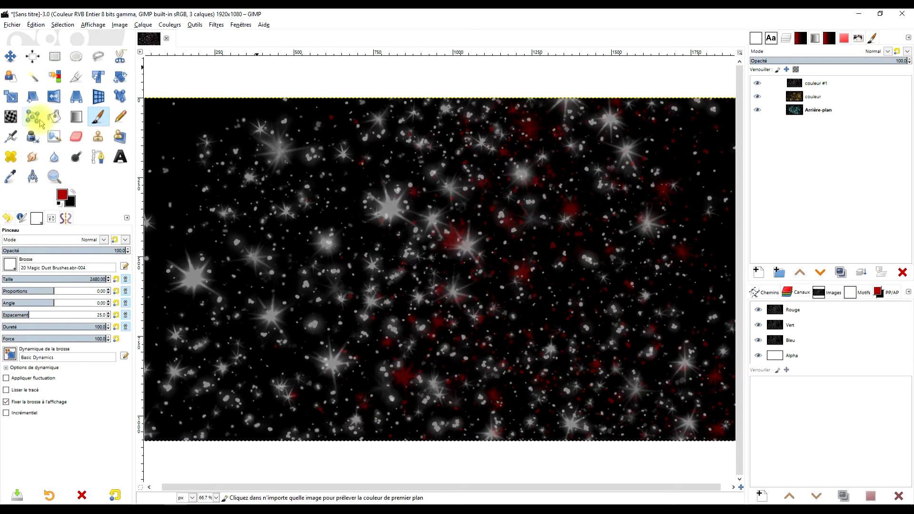
key("ctrl+z")
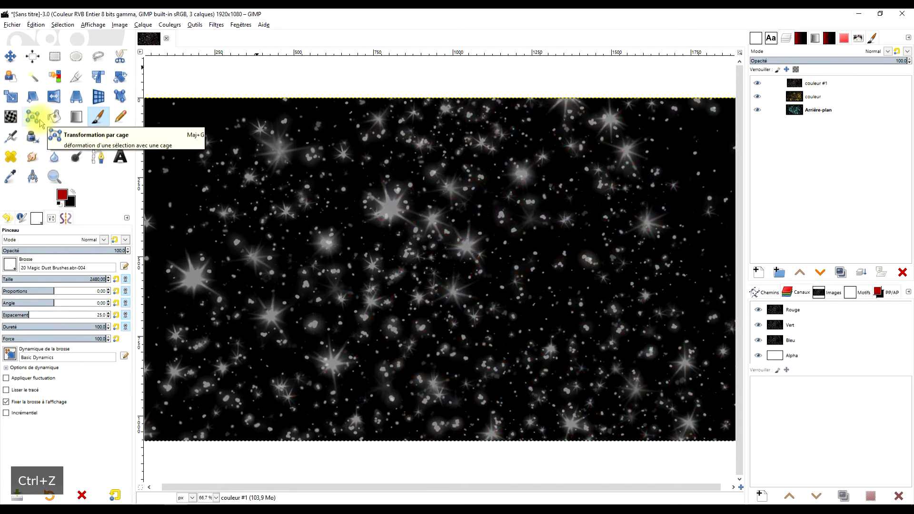
Stamp magic dust near the canvas centre in foreground colour a67700 with the Basic Simple brush dynamics
left_click(62, 195)
left_click(108, 171)
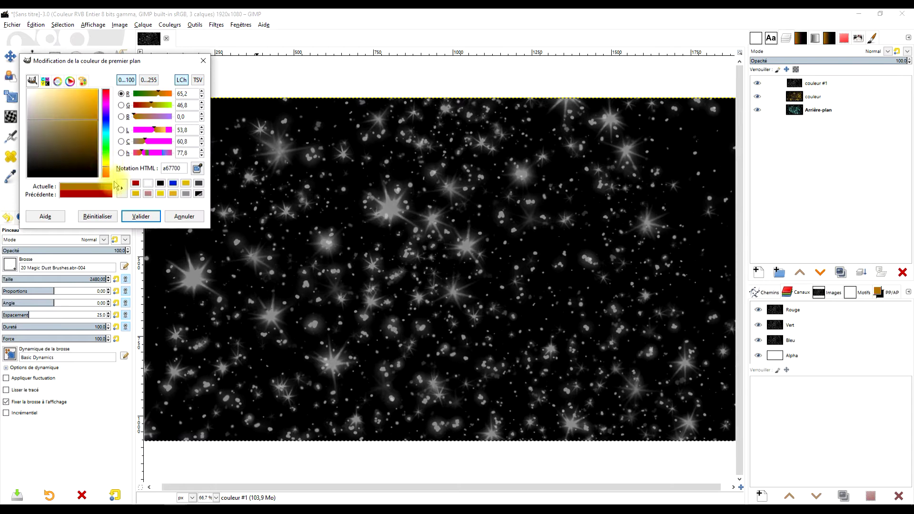
left_click(140, 216)
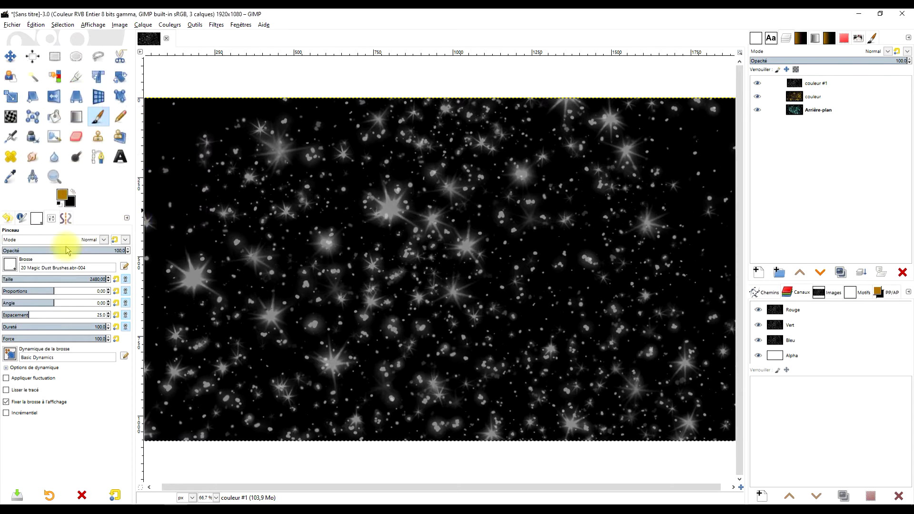
left_click(11, 354)
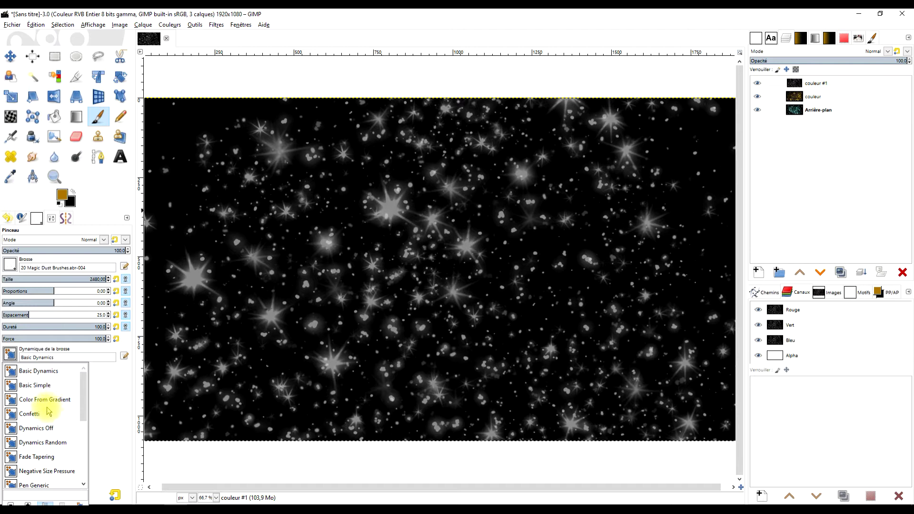
left_click(34, 385)
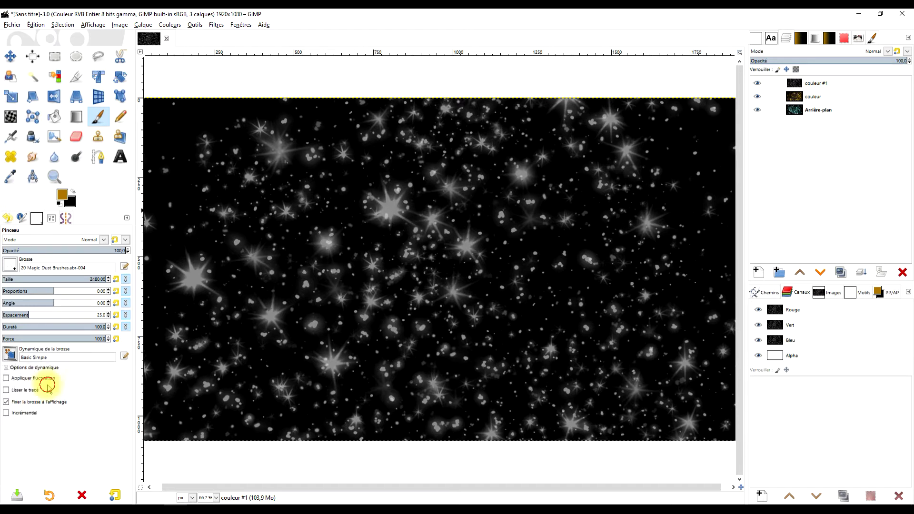
left_click(457, 278)
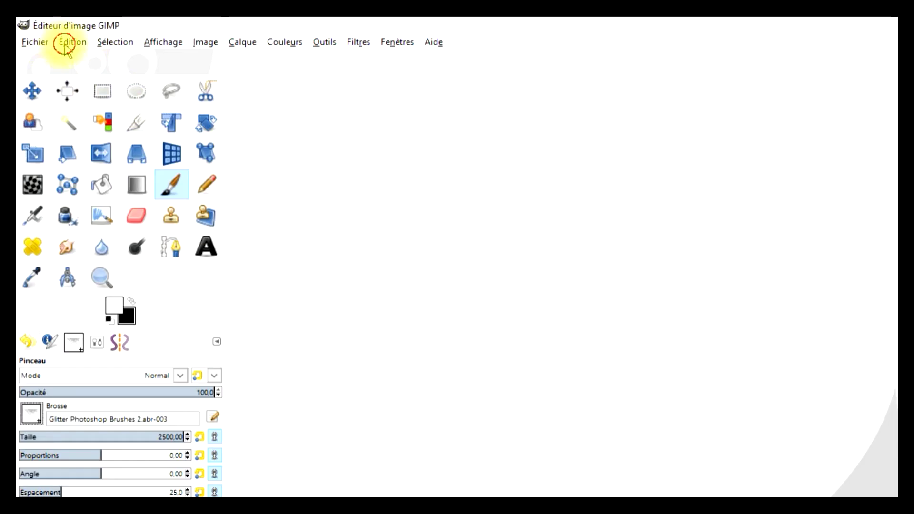
Open the brush folders page in Preferences and select the user-profile GIMP\2.10\brushes folder
left_click(67, 45)
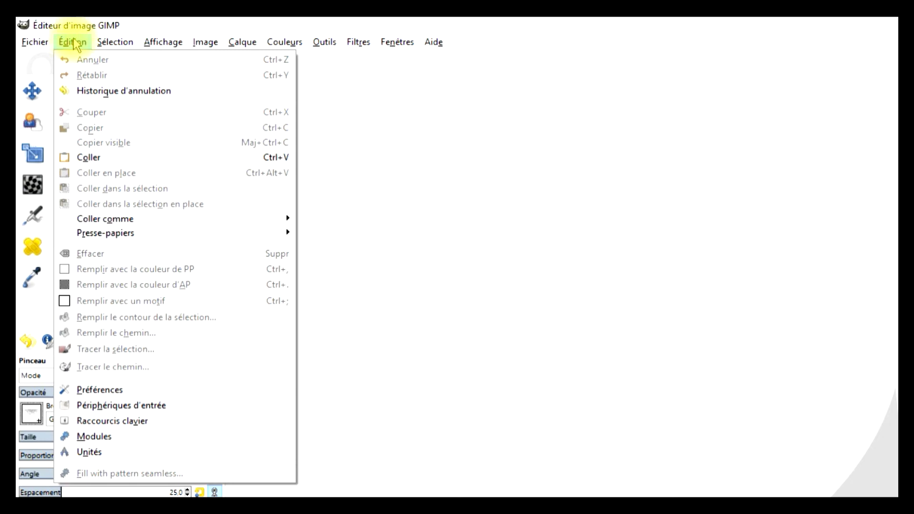
left_click(98, 389)
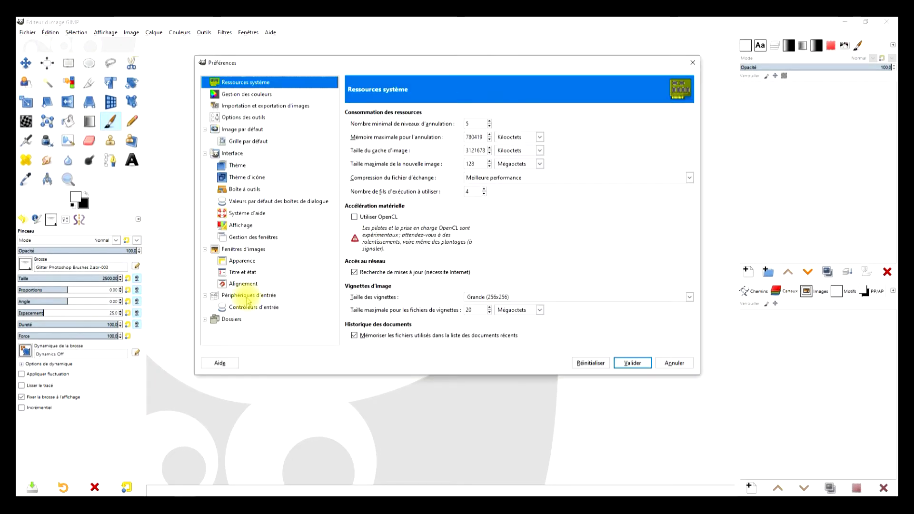
left_click(205, 320)
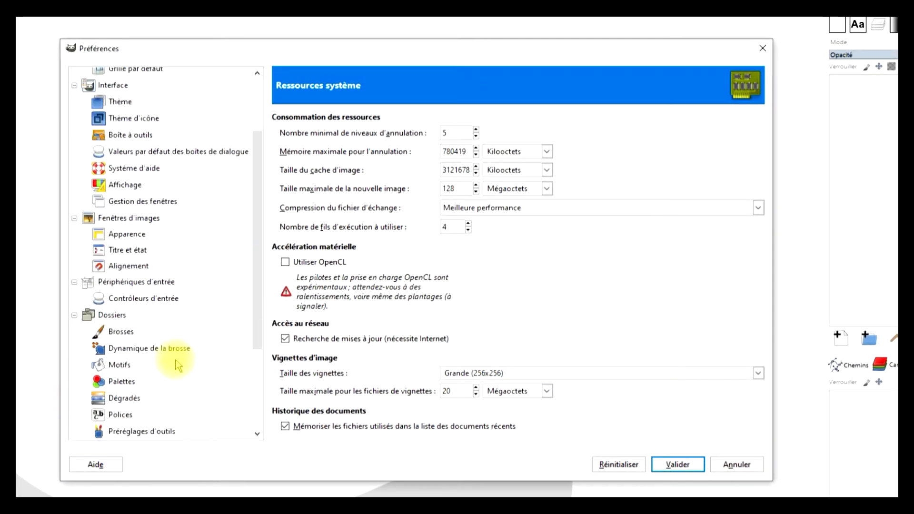
scroll(177, 365, "down", 2)
left_click(116, 288)
left_click(347, 180)
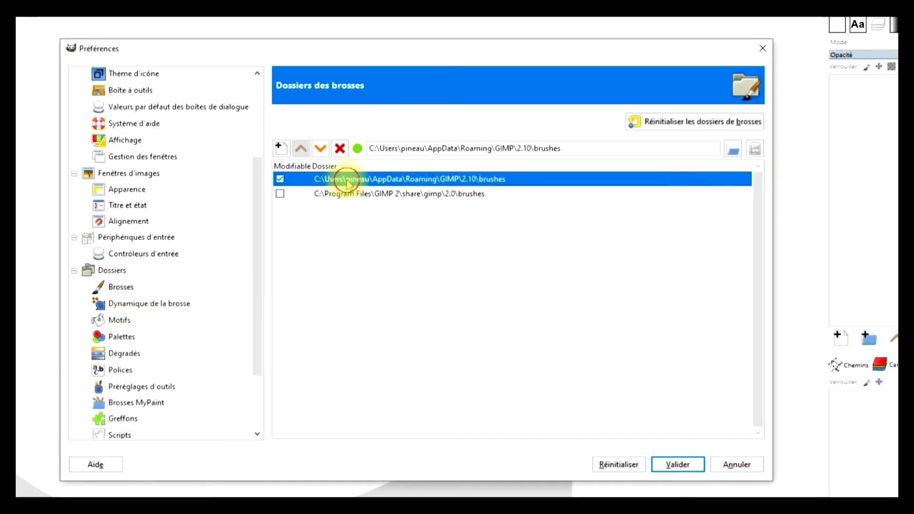
Copy the full path of the selected user brushes folder
double_click(436, 148)
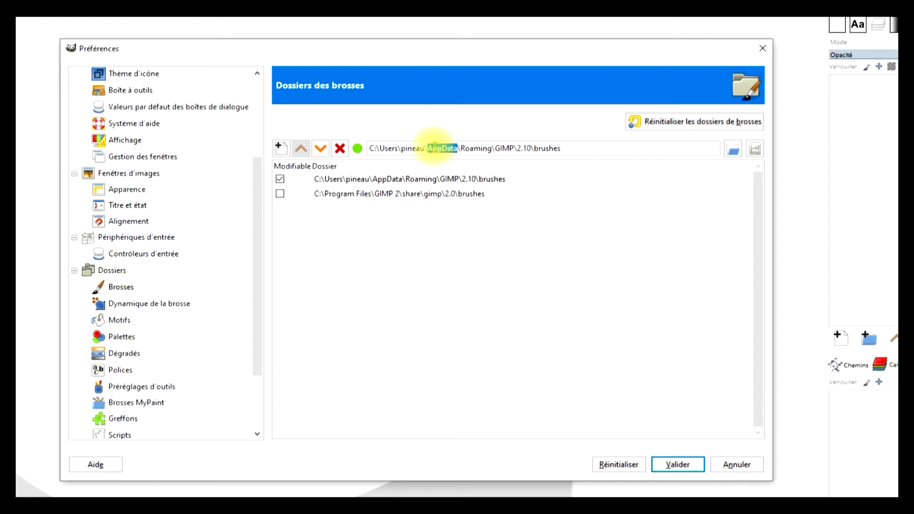
triple_click(434, 148)
right_click(434, 148)
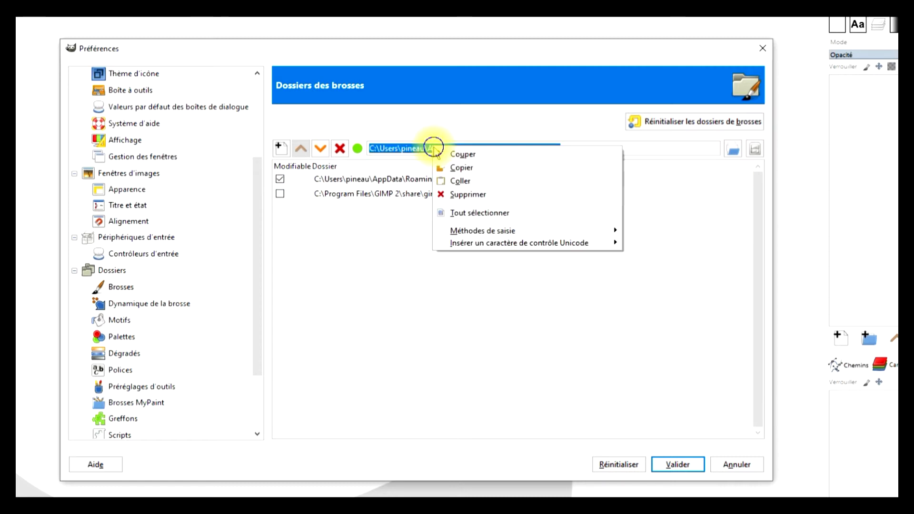
left_click(459, 168)
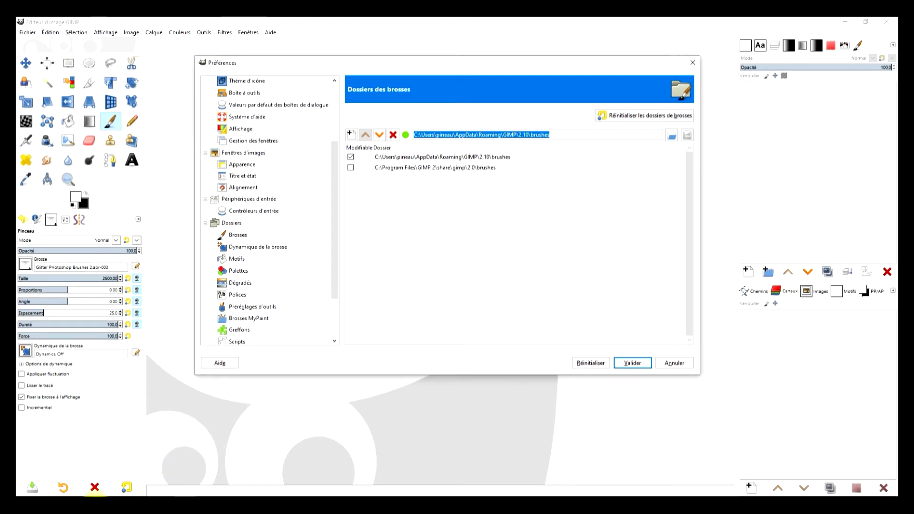
Switch to File Explorer, closing the two extra brushes windows and bringing up the remaining one
mouse_move(95, 494)
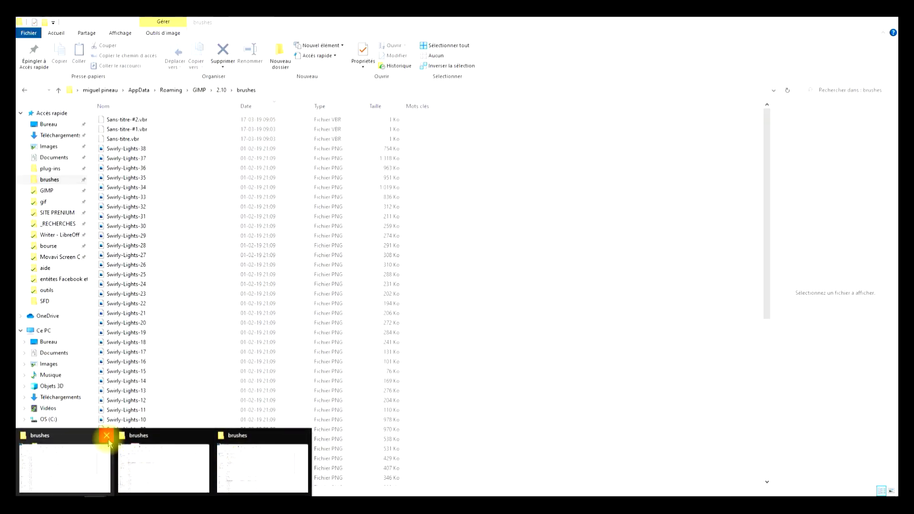
left_click(107, 434)
left_click(106, 435)
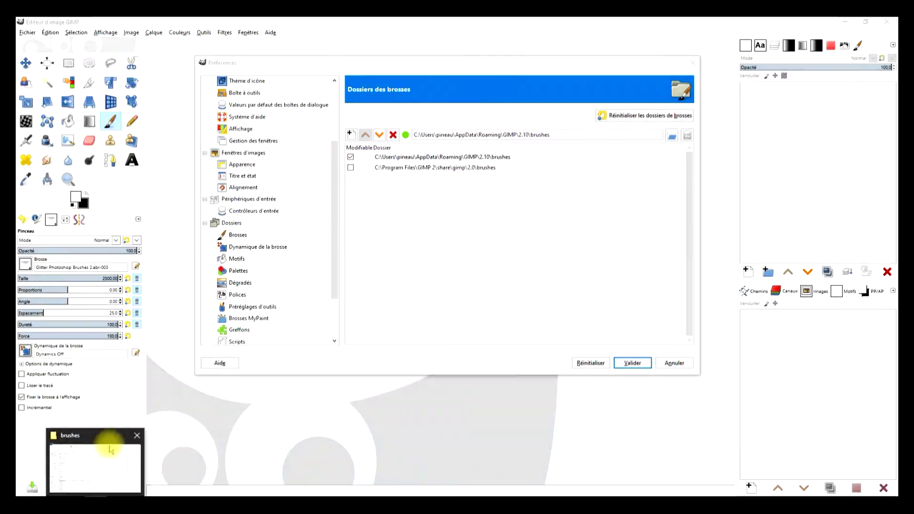
left_click(99, 452)
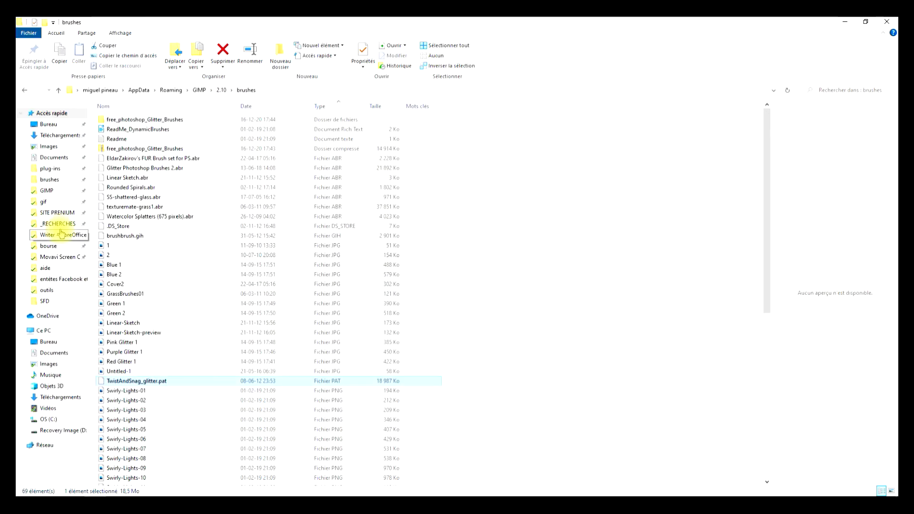
Open the pinned GIMP folder, replace its address with the copied brushes path, and go to that folder
left_click(46, 191)
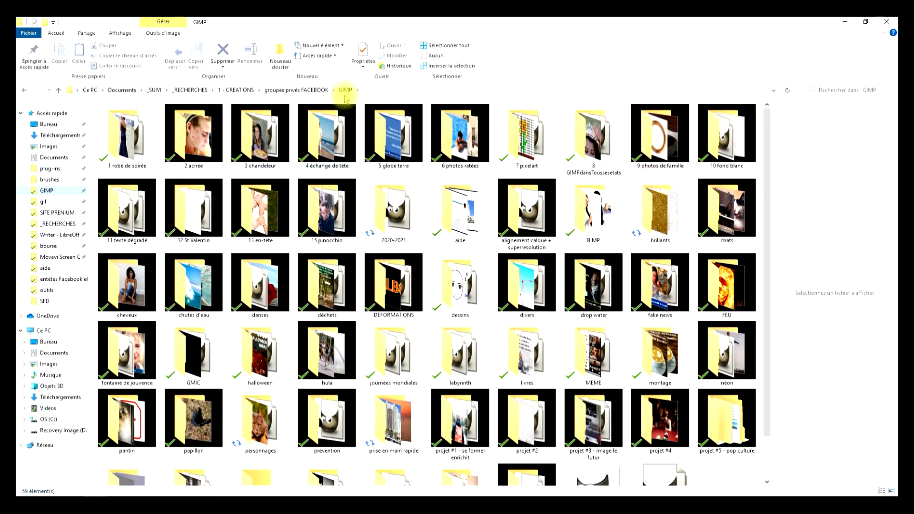
left_click(402, 93)
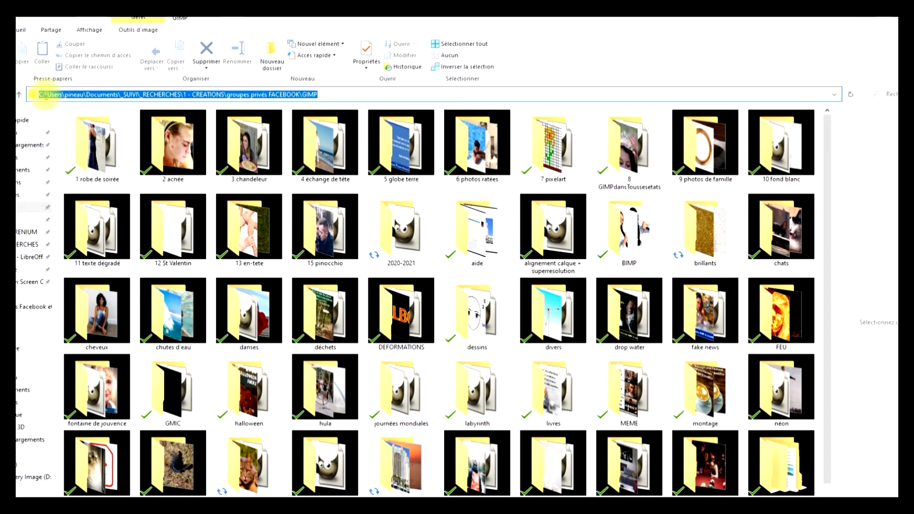
right_click(348, 94)
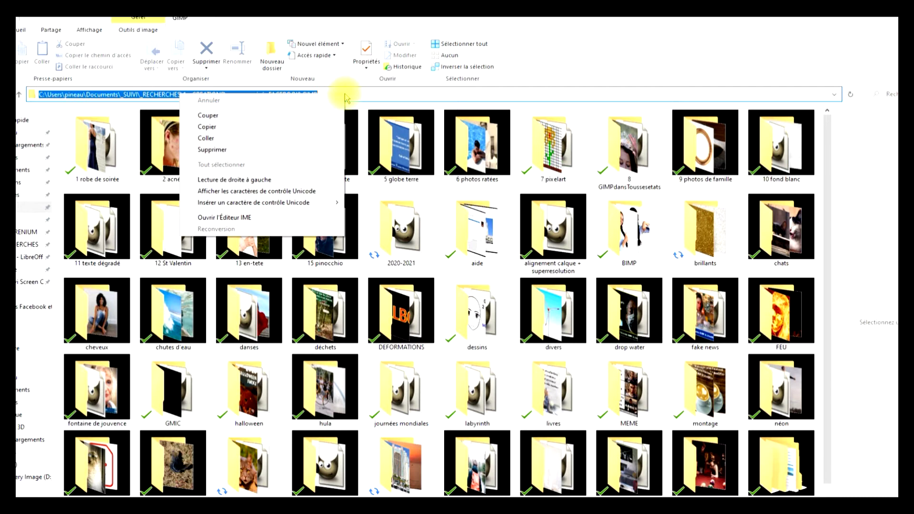
left_click(261, 143)
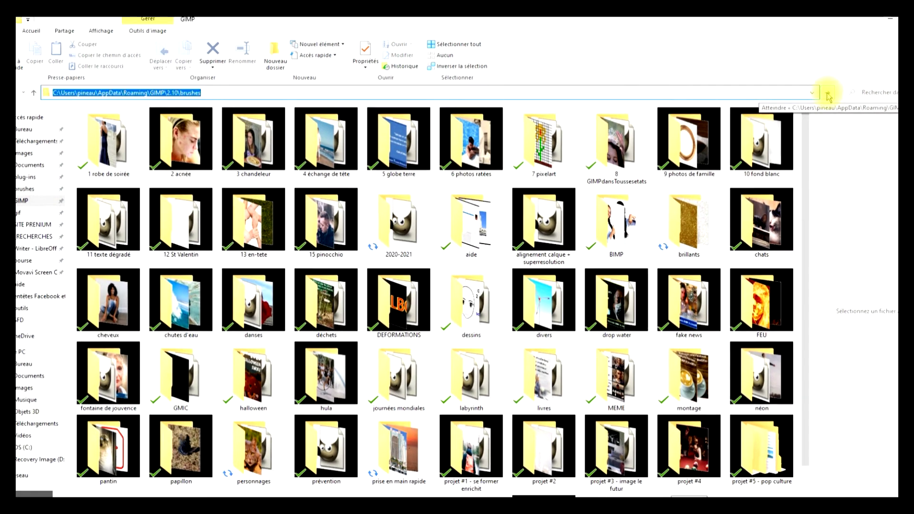
key("Return")
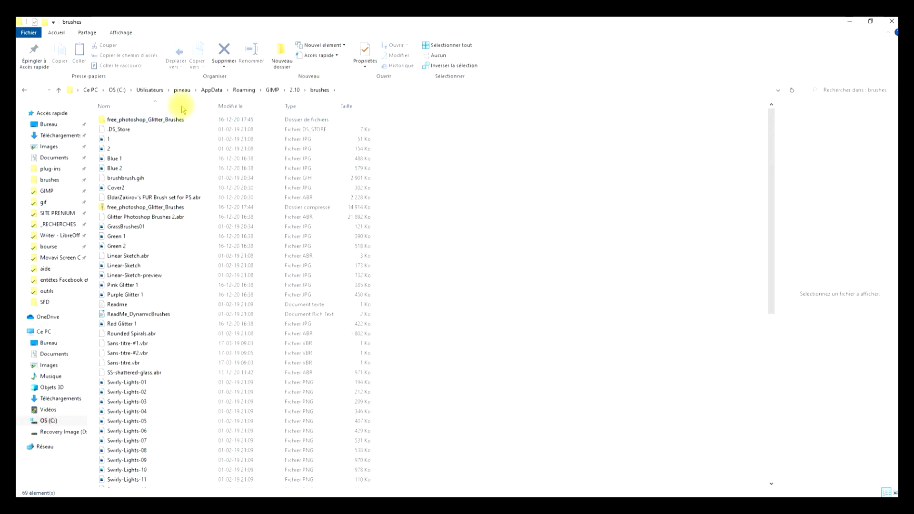
Go up to the 2.10 folder and pin its brushes folder to Quick access below Documents
left_click(293, 90)
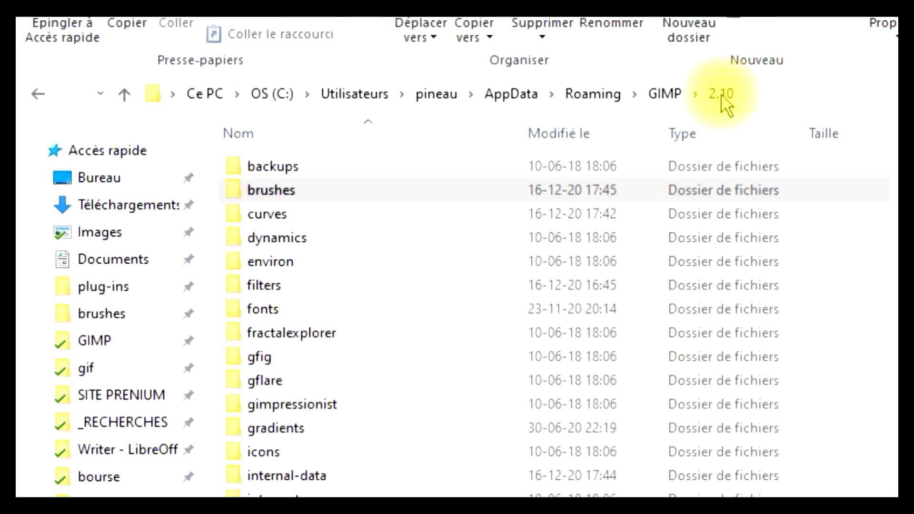
mouse_move(274, 188)
left_mouse_down()
mouse_move(166, 338)
mouse_move(154, 269)
left_mouse_up()
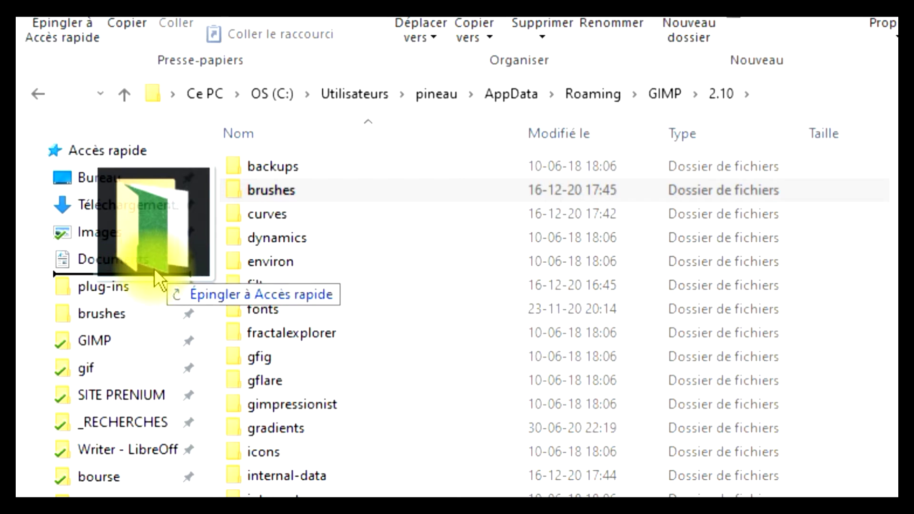
Place the brushes folder among the Quick access shortcuts and open that folder from 2.10
mouse_move(154, 270)
left_mouse_down()
mouse_move(164, 267)
mouse_move(160, 310)
left_mouse_up()
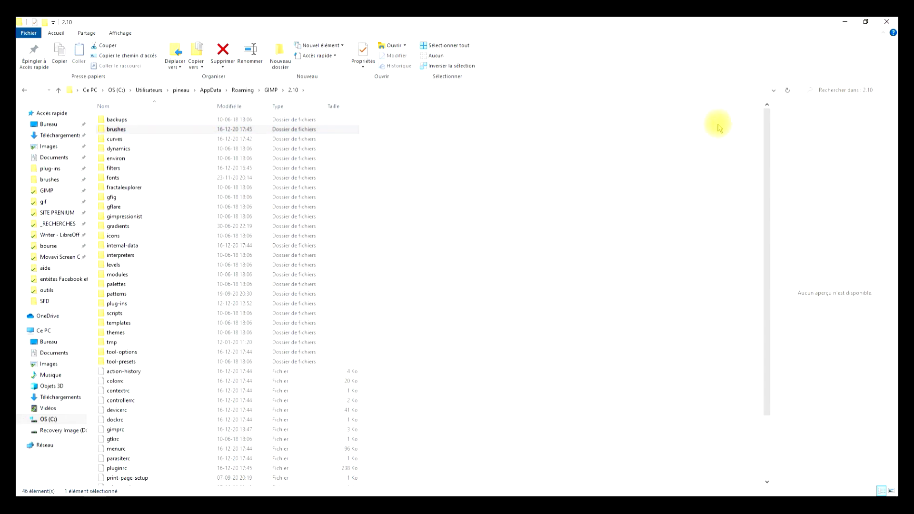
double_click(122, 131)
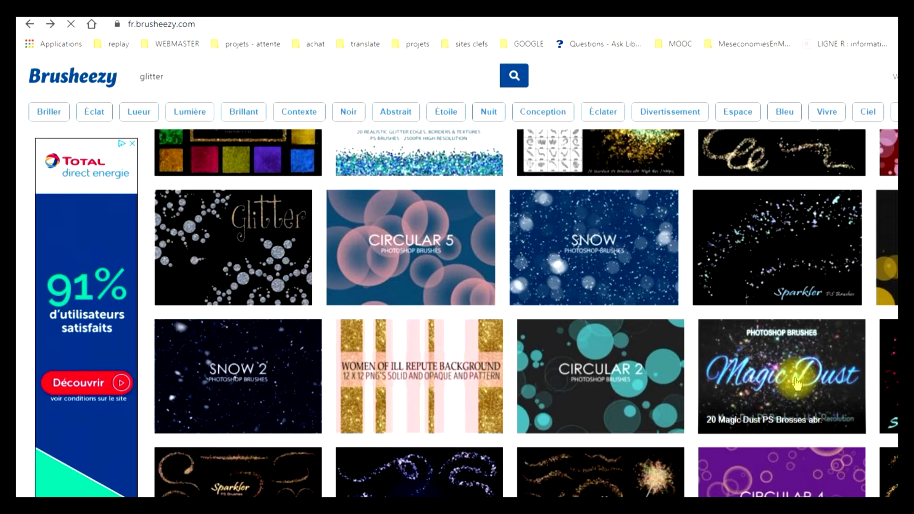
Download the free 20 Magic Dust PS brushes from Brusheezy, saving the zip archive in the pinned brushes folder
left_click(796, 383)
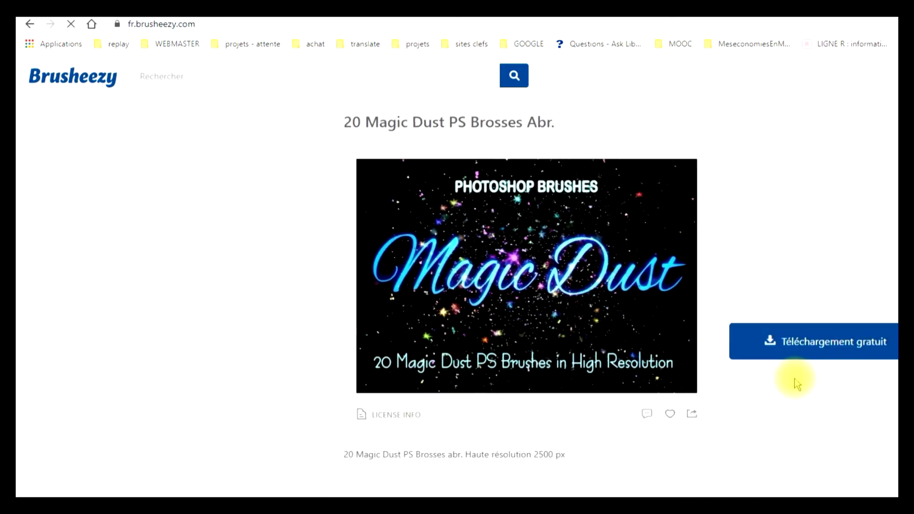
left_click(834, 344)
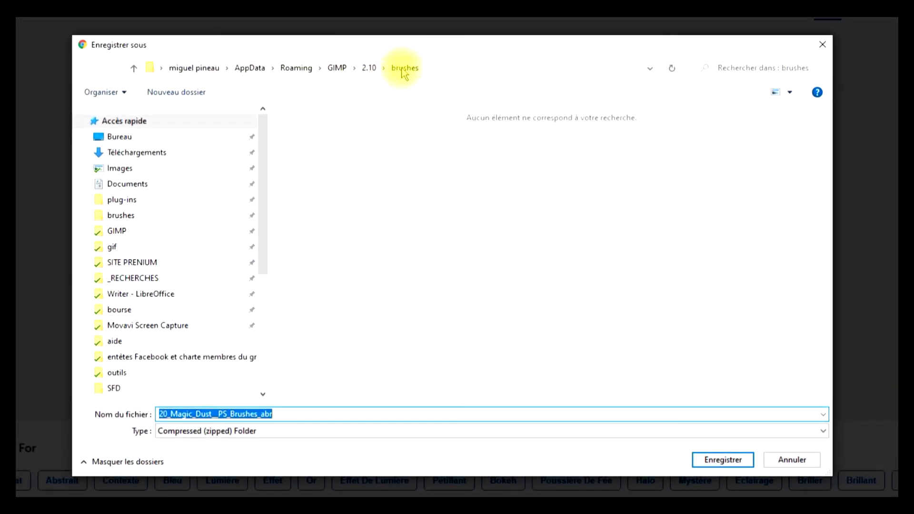
left_click(123, 216)
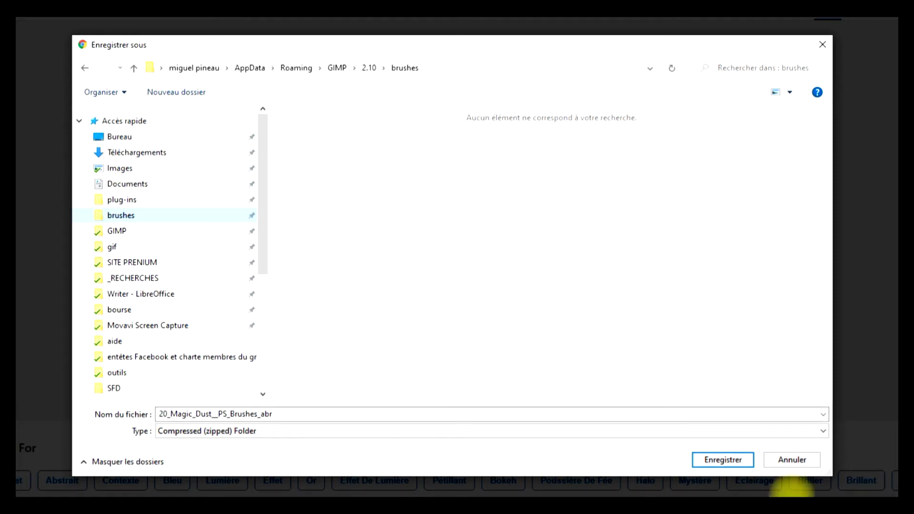
left_click(733, 461)
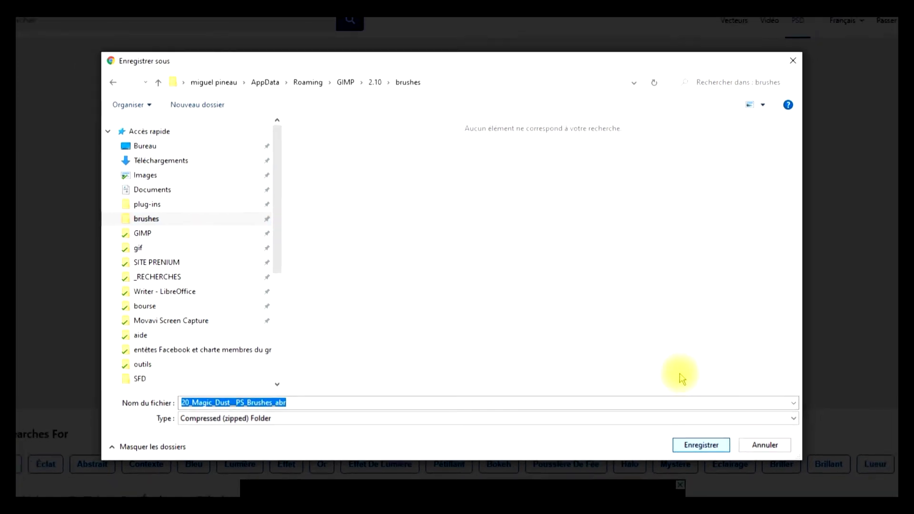
left_click(664, 421)
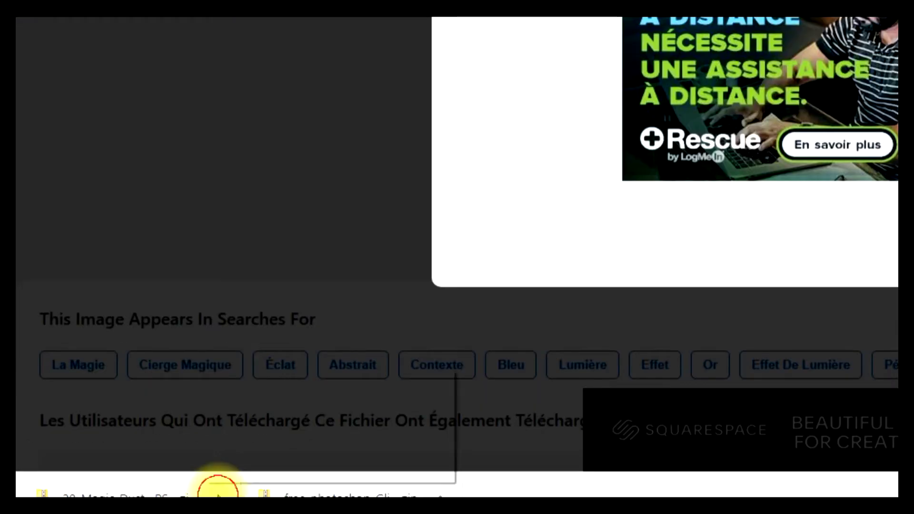
Show the downloaded Magic Dust archive in its folder and sort the files by modification date
left_click(114, 482)
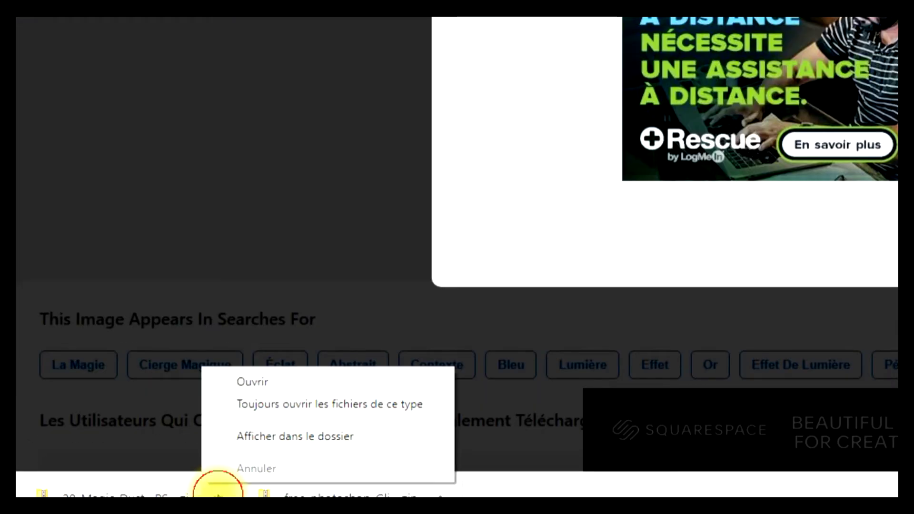
left_click(312, 435)
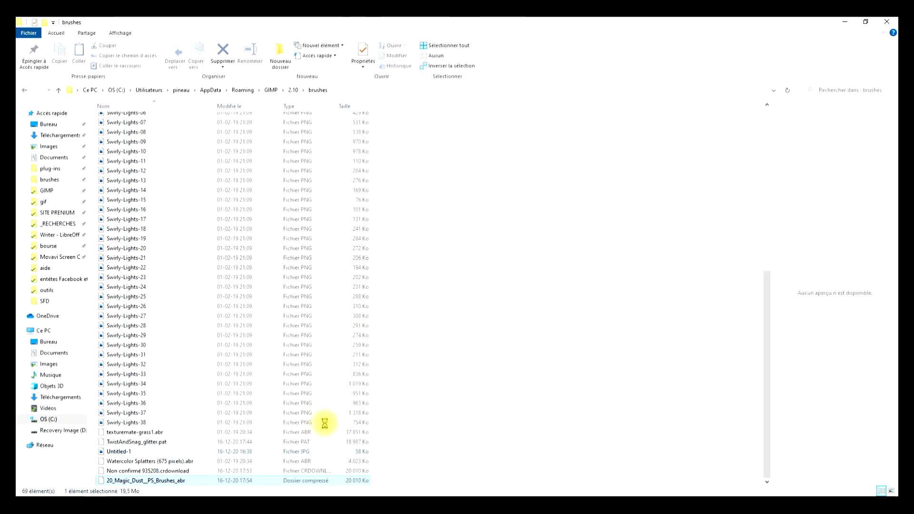
right_click(139, 480)
left_click(540, 247)
left_click(233, 106)
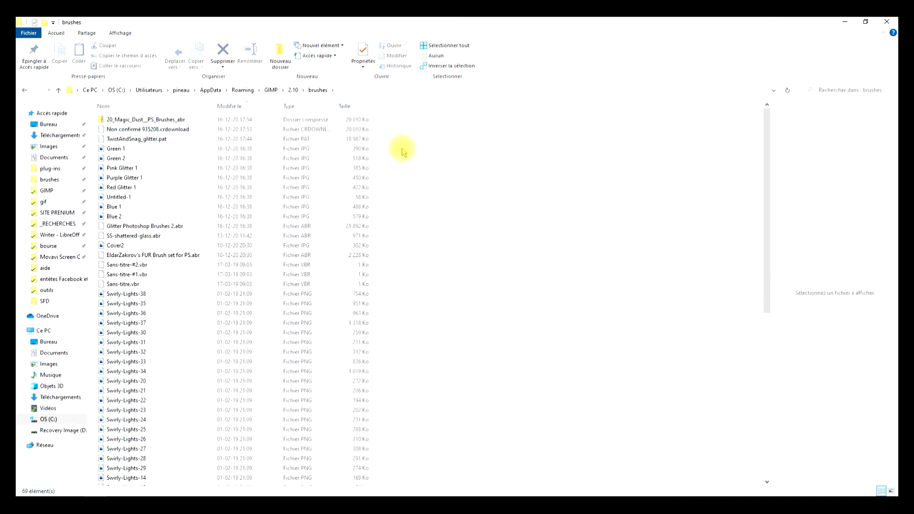
Extract the 20_Magic_Dust__PS_Brushes_abr archive to the suggested folder inside brushes
right_click(133, 125)
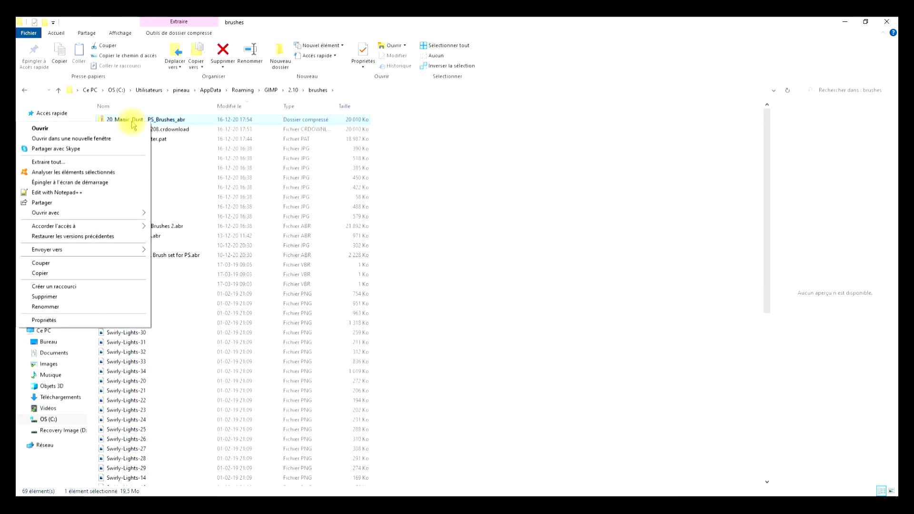
left_click(97, 162)
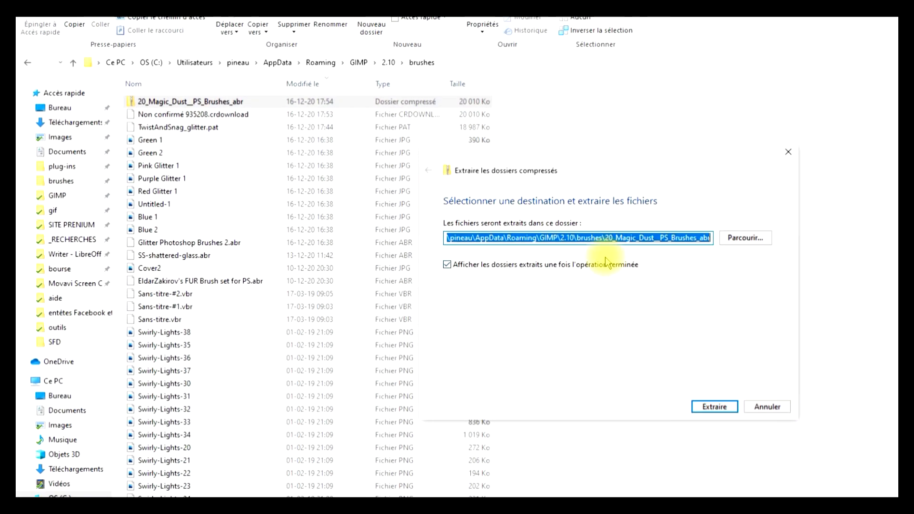
left_click(714, 407)
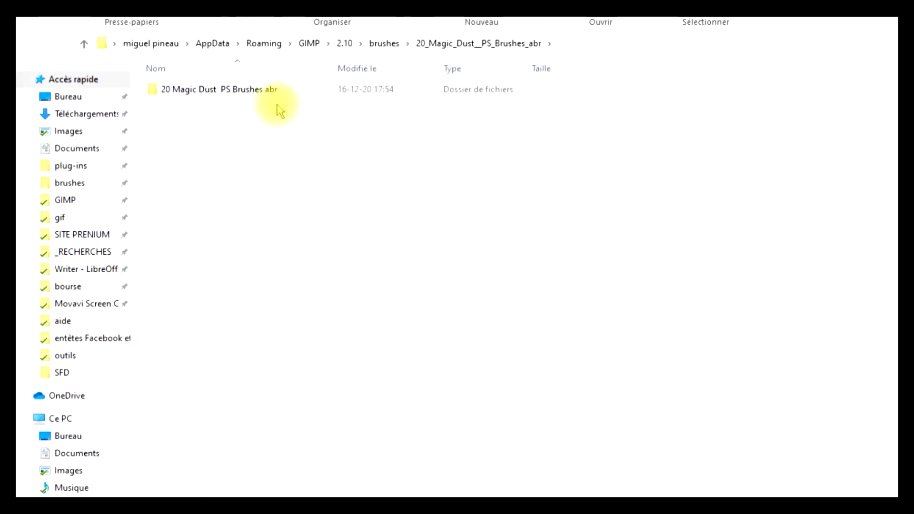
Move 20 Magic Dust Brushes.abr from the inner extracted folder directly into the brushes folder
double_click(260, 93)
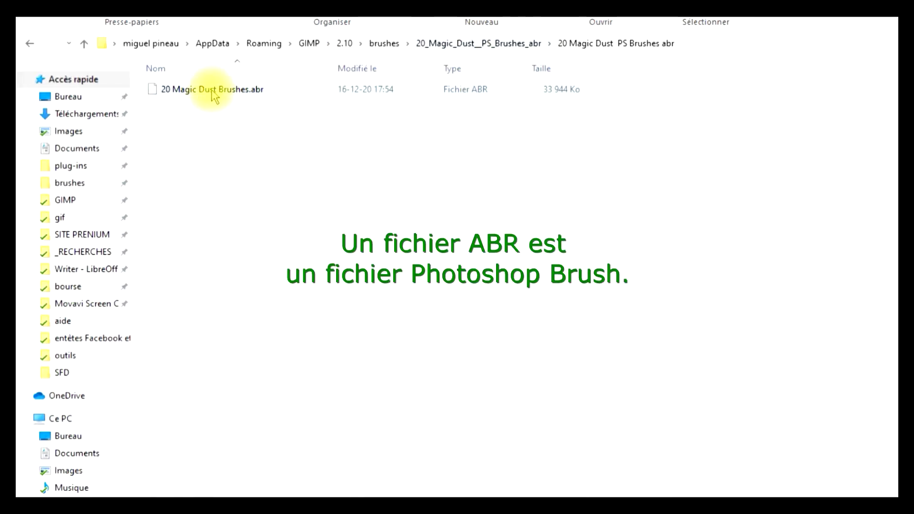
right_click(216, 89)
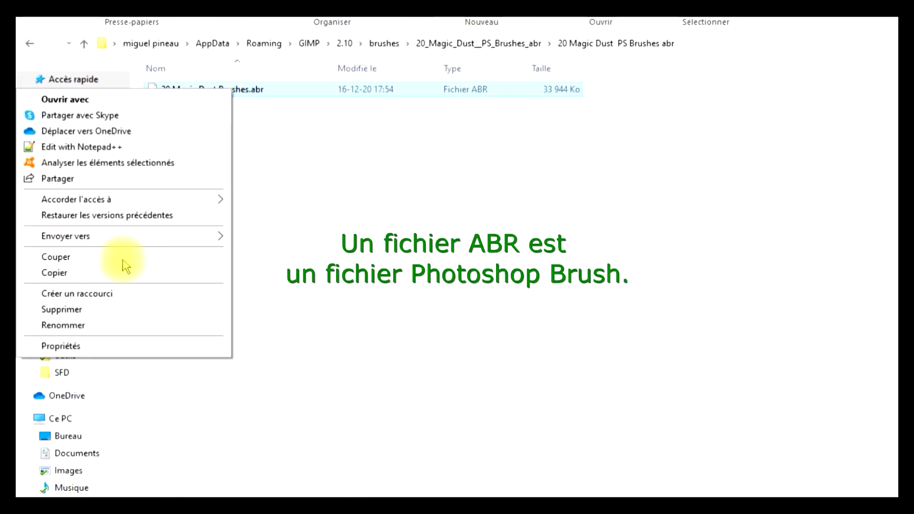
left_click(76, 259)
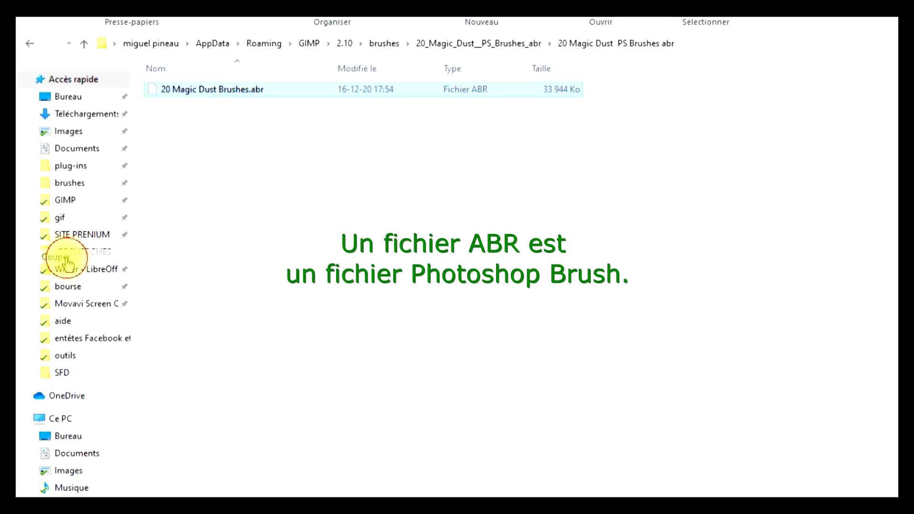
left_click(384, 48)
right_click(758, 244)
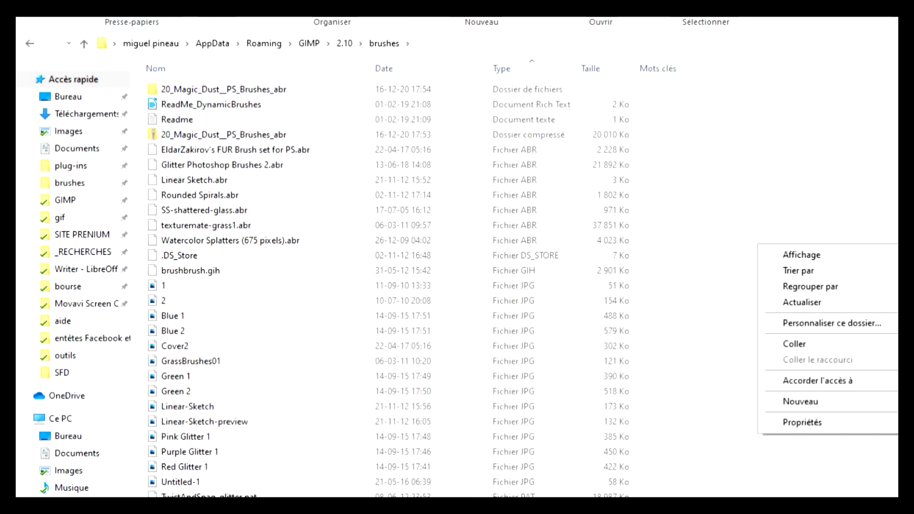
left_click(852, 345)
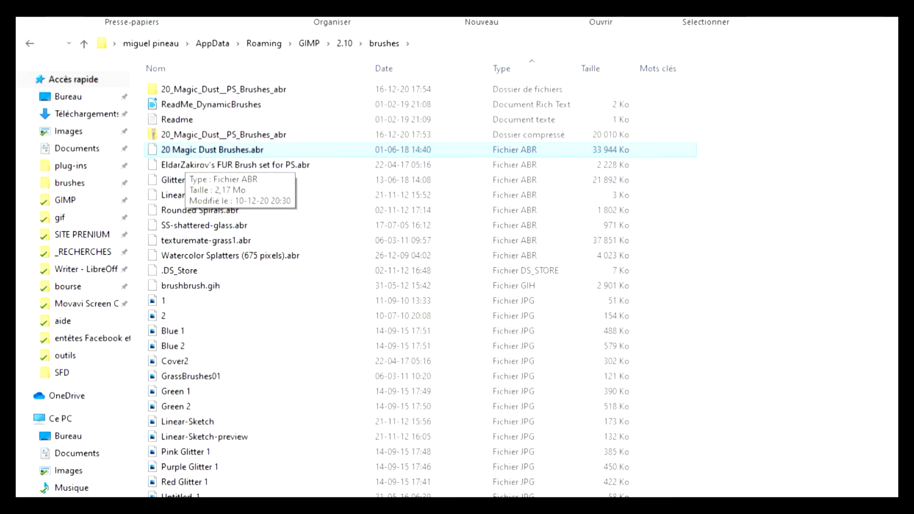
Delete the 20_Magic_Dust__PS_Brushes_abr zip archive and the extracted folder of the same name
left_click(185, 134)
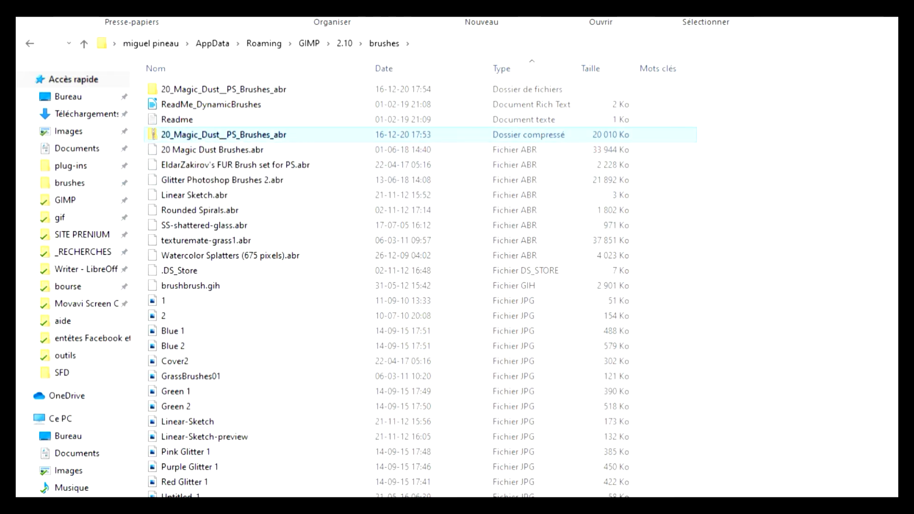
key("Delete")
left_click(205, 89)
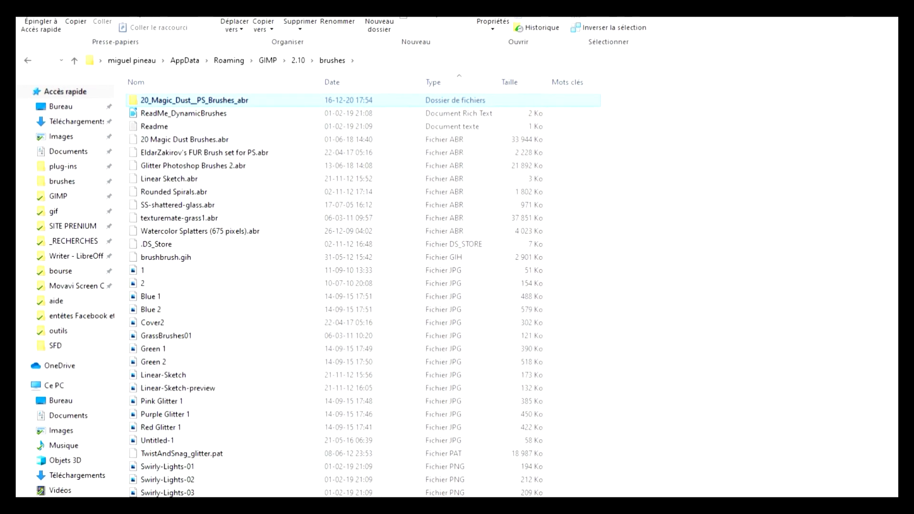
key("Delete")
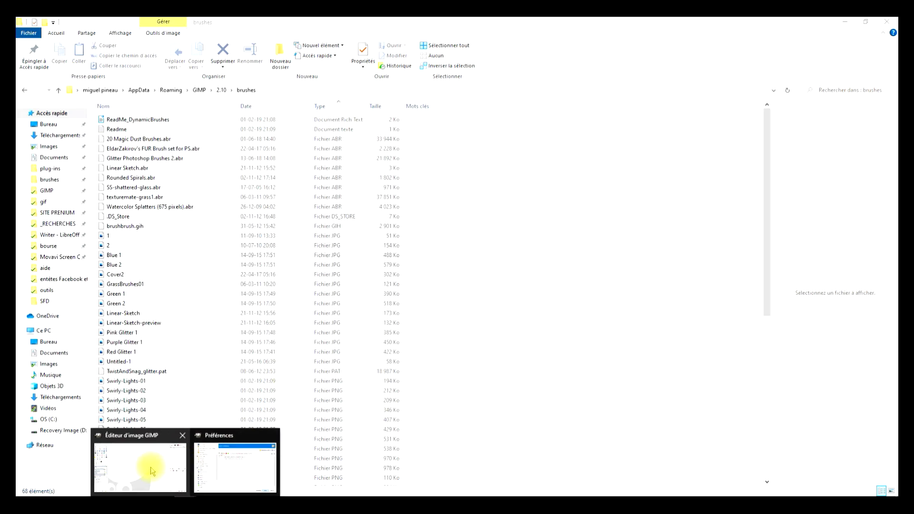
Switch to GIMP, dismiss the Preferences window, and close the program
left_click(153, 471)
mouse_move(188, 490)
left_click(223, 465)
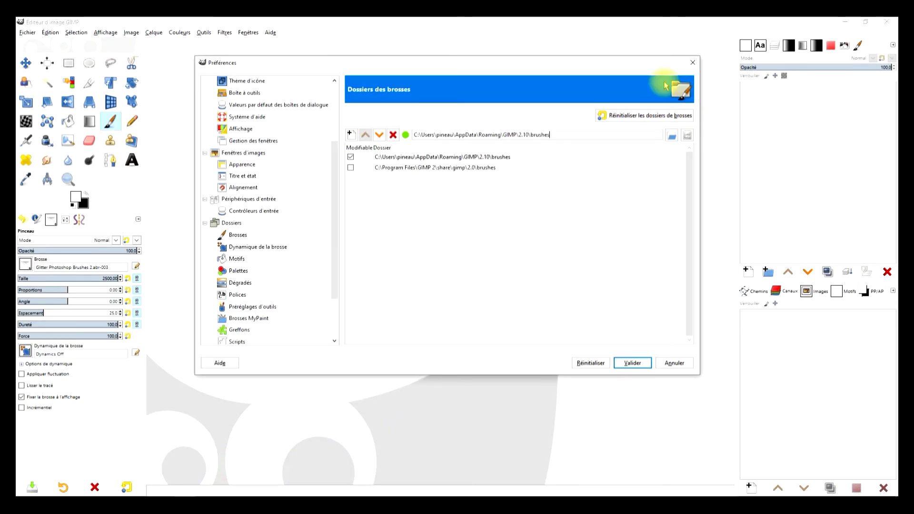
left_click(689, 63)
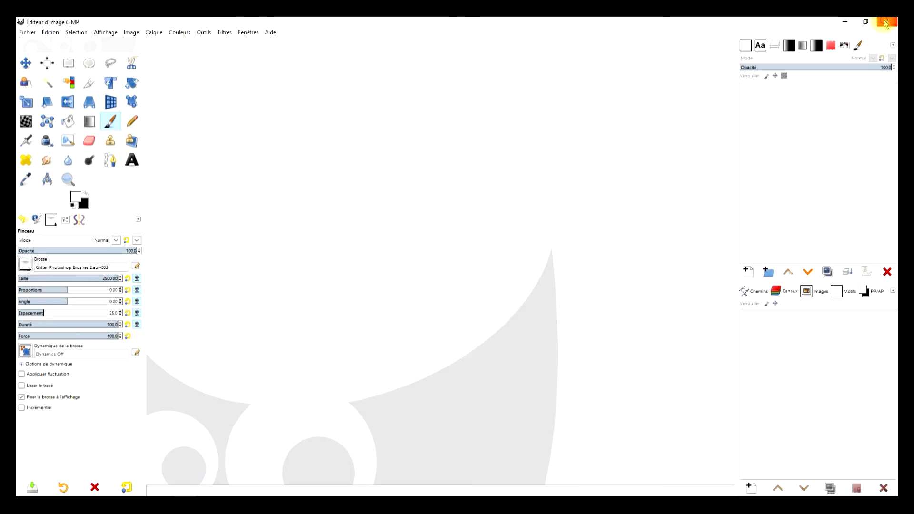
left_click(885, 23)
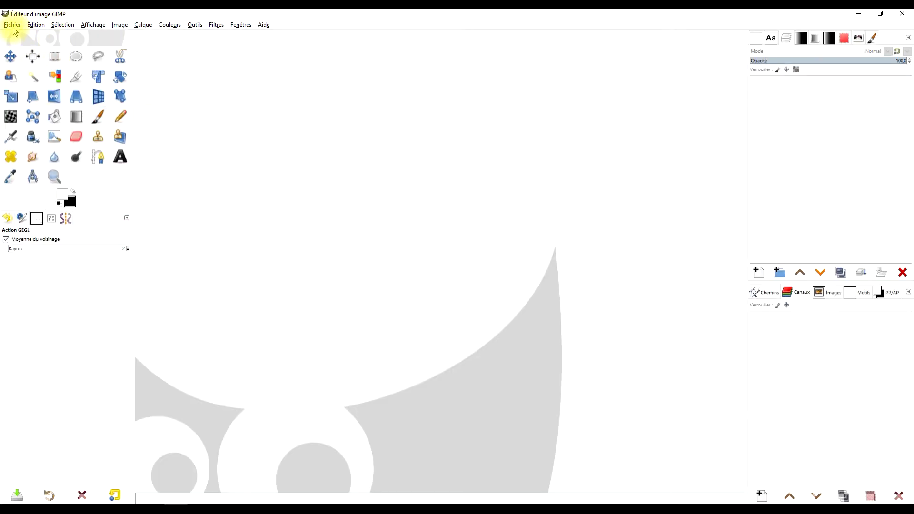
Create a new 1920 x 1080 px image filled with the background colour
left_click(13, 26)
left_click(40, 35)
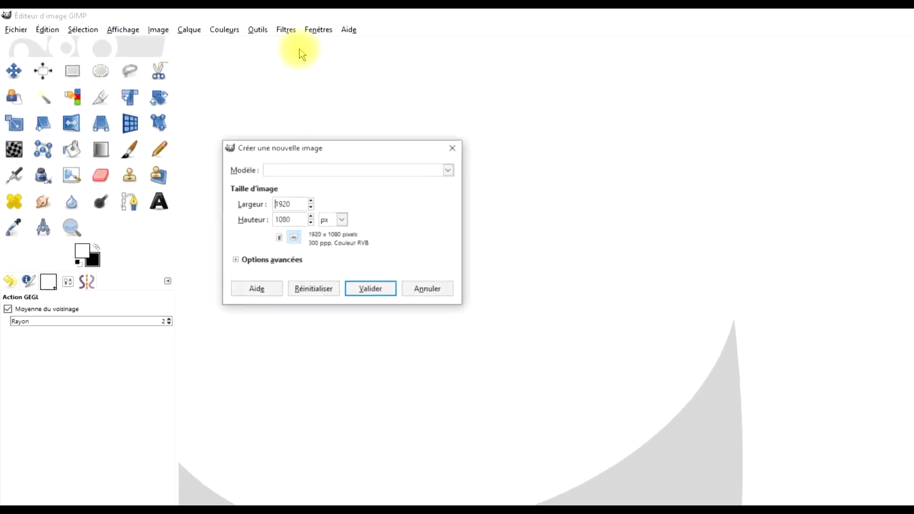
left_click(271, 271)
left_click(468, 392)
left_click(295, 407)
left_click(457, 409)
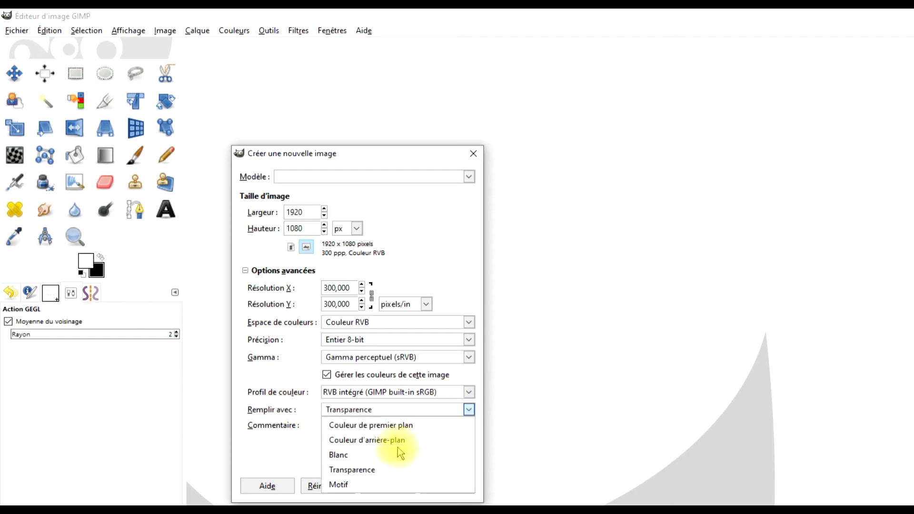
left_click(401, 440)
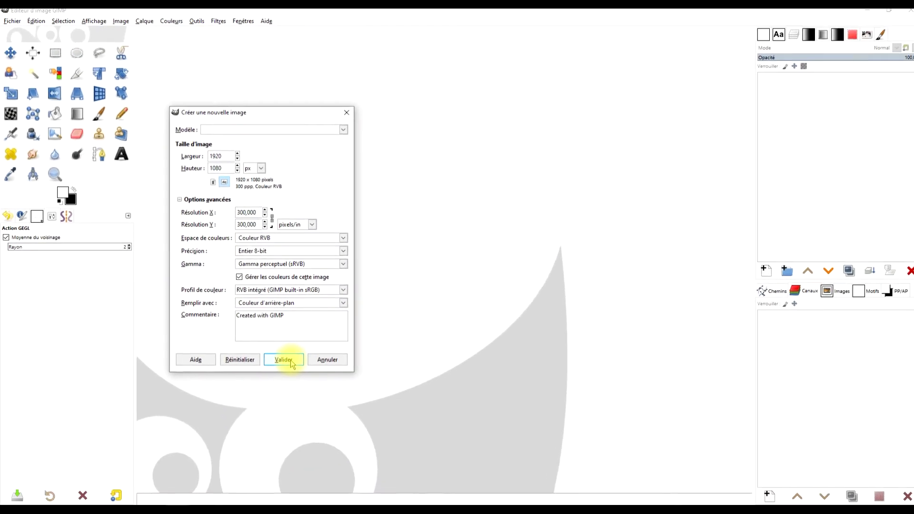
left_click(280, 360)
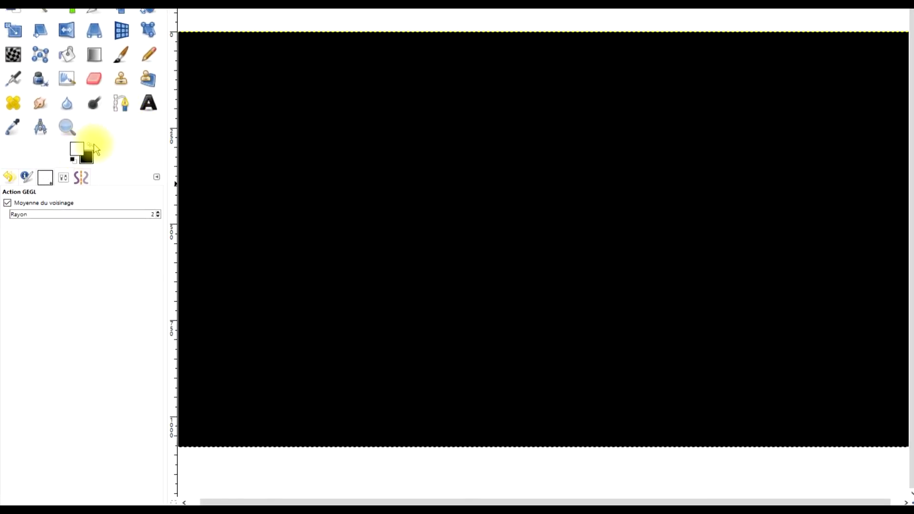
With the Paintbrush, choose the brush 20 Magic Dust Brushes.abr-003 and stamp it once in white on the black canvas
left_click(122, 54)
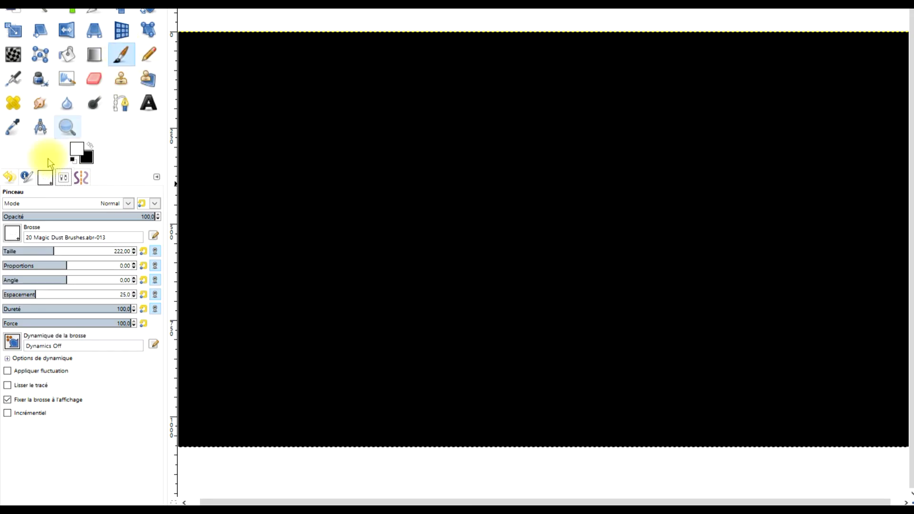
left_click(11, 234)
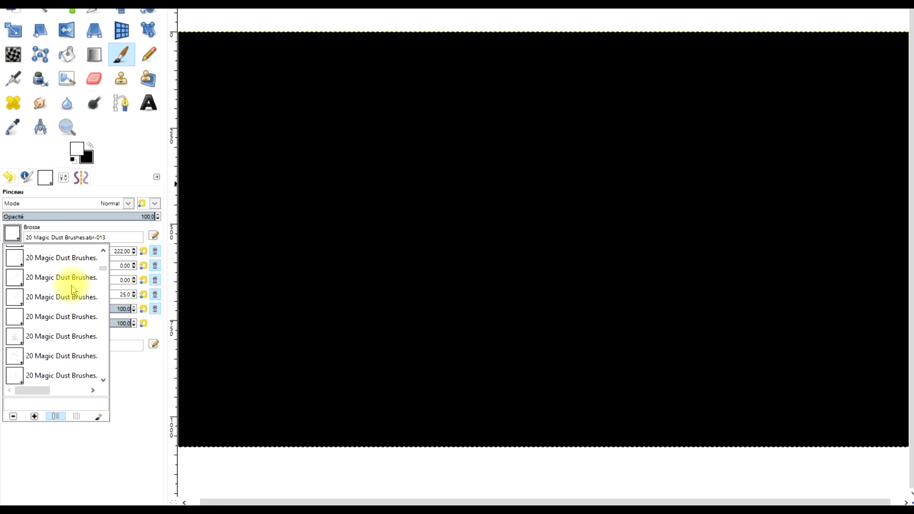
scroll(76, 288, "up", 3)
double_click(42, 349)
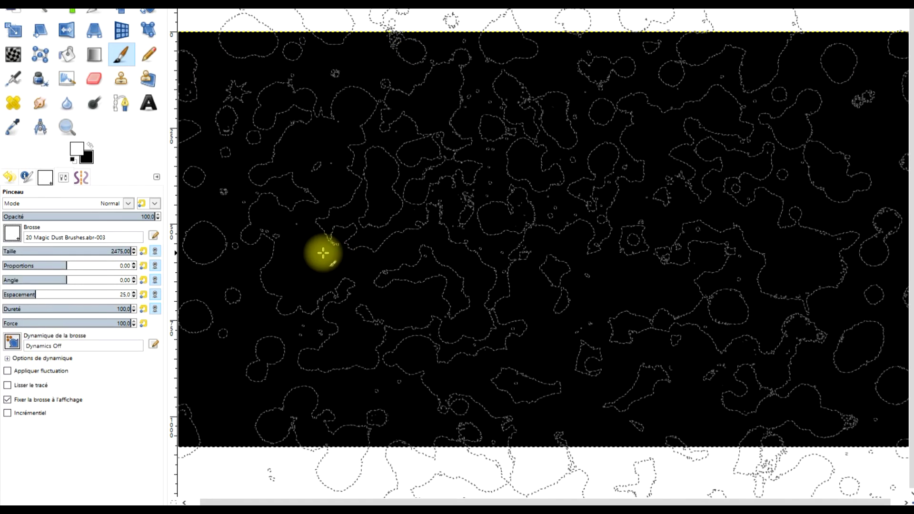
left_click(312, 253)
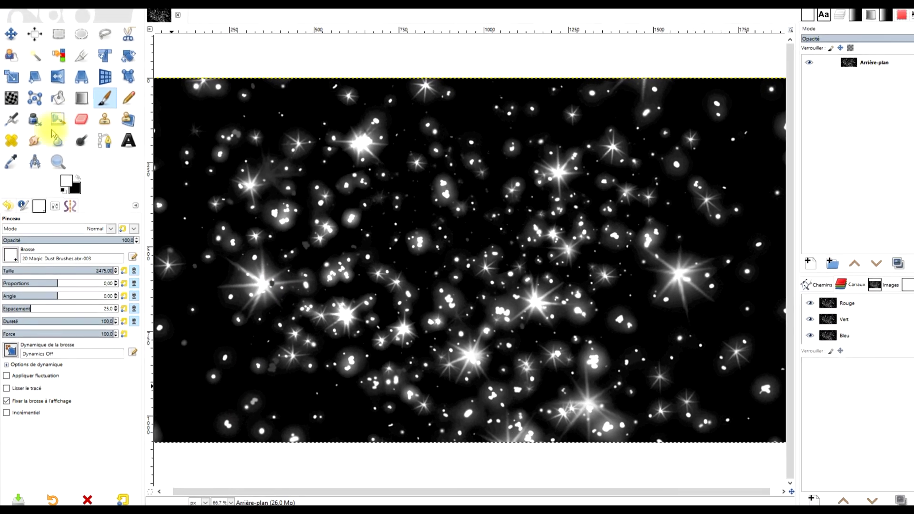
Activate the rectangle select tool and view the docked brushes grid before returning to the tool options
left_click(58, 34)
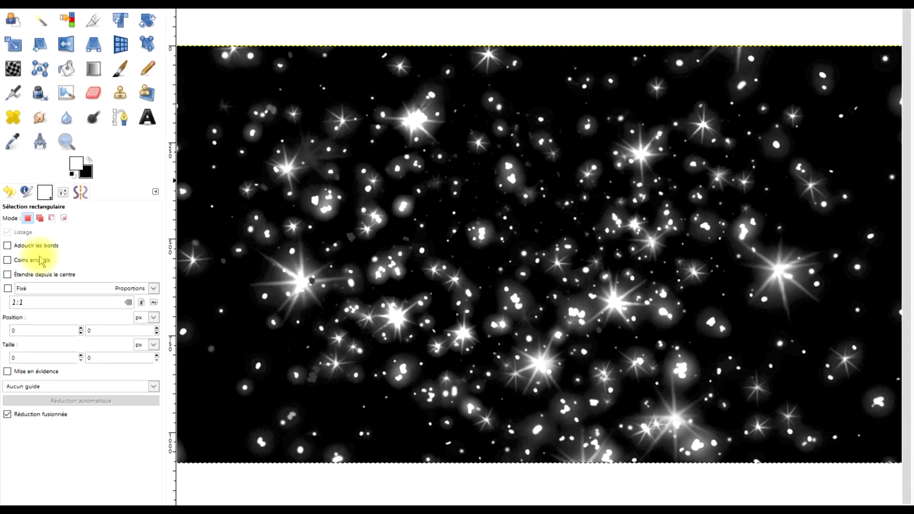
left_click(44, 192)
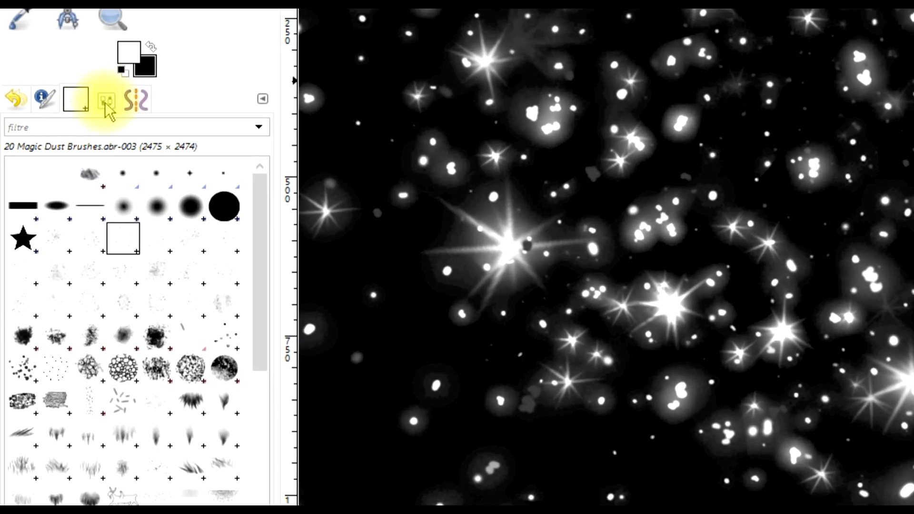
left_click(106, 104)
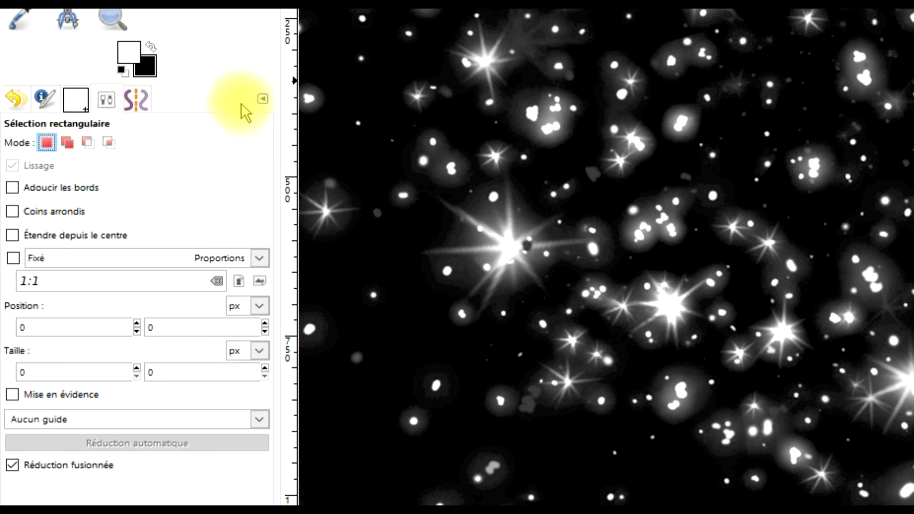
Examine the dockable tabs that can be added, including Brosses, and try selecting 20 Magic Dust Brushes.abr-005 in the brushes grid
left_click(262, 99)
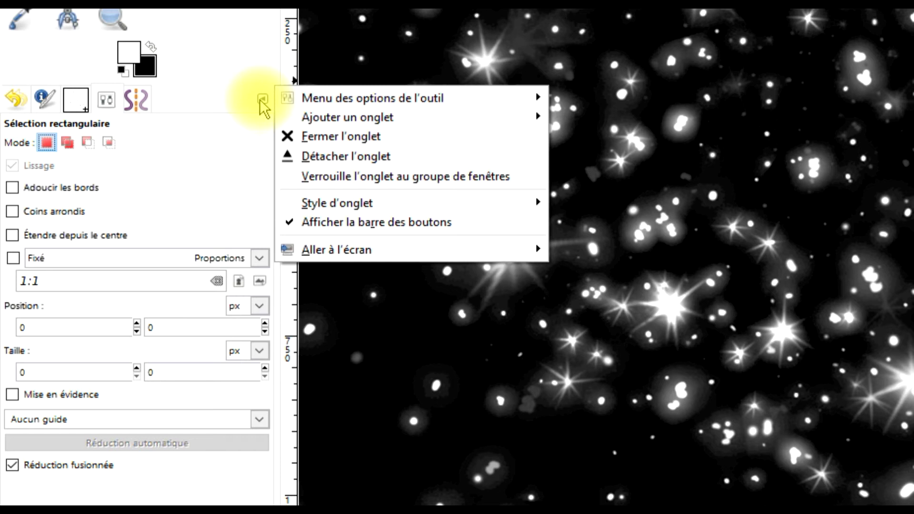
mouse_move(378, 123)
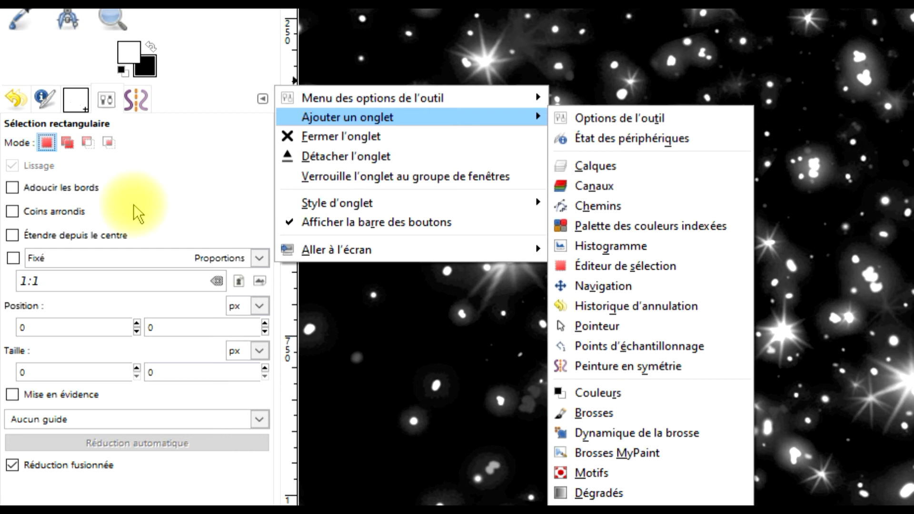
left_click(76, 103)
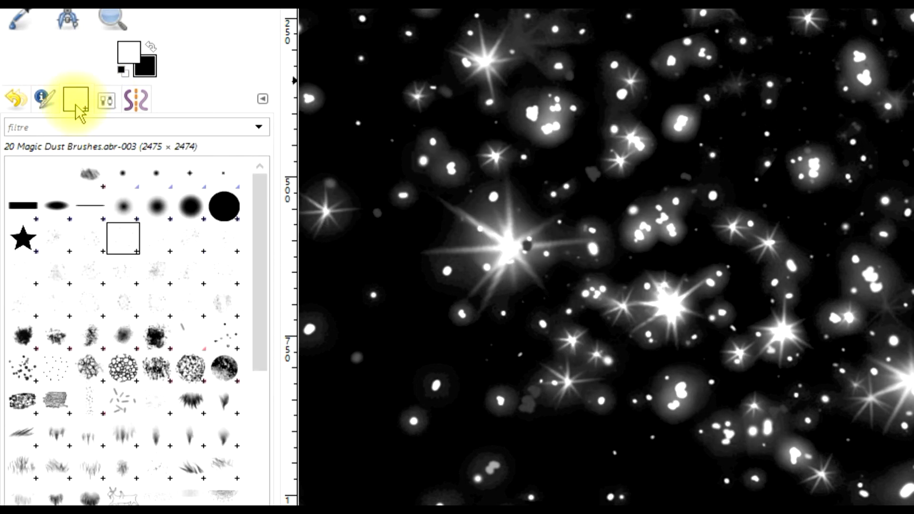
left_click(189, 238)
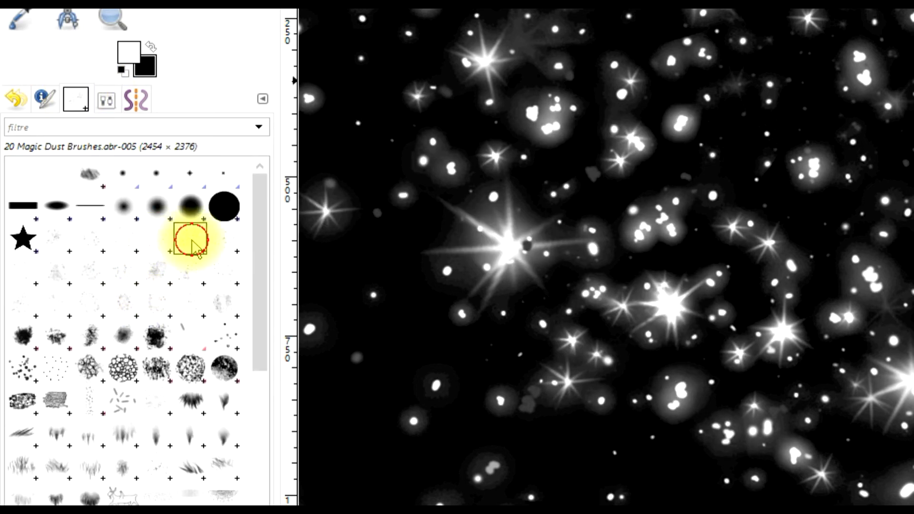
left_click(107, 101)
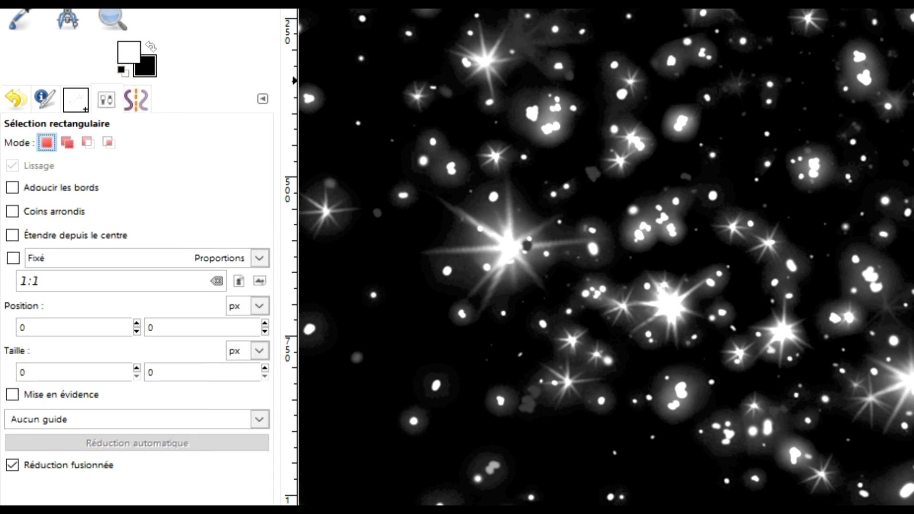
Activate the Paintbrush and choose the brush 20 Magic Dust Brushes.abr-013 from its tool options
key("p")
left_click(20, 191)
scroll(71, 268, "down", 1)
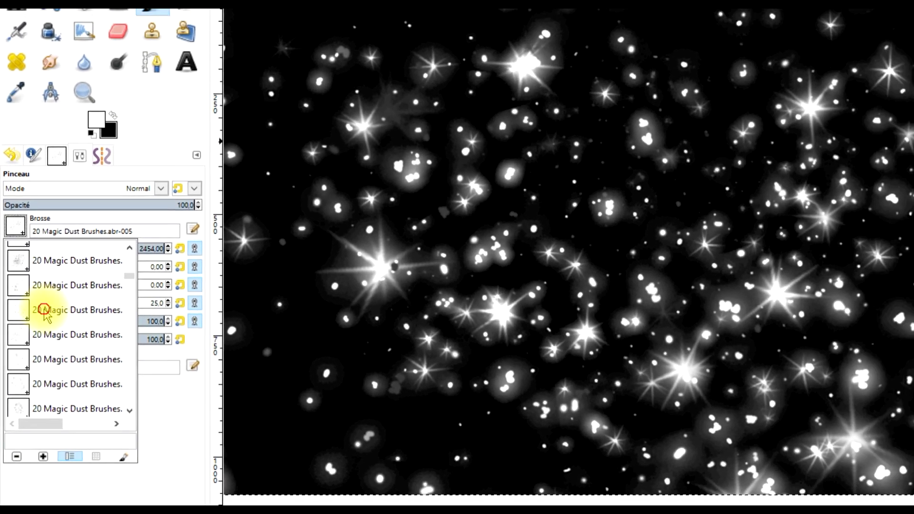
left_click(45, 311)
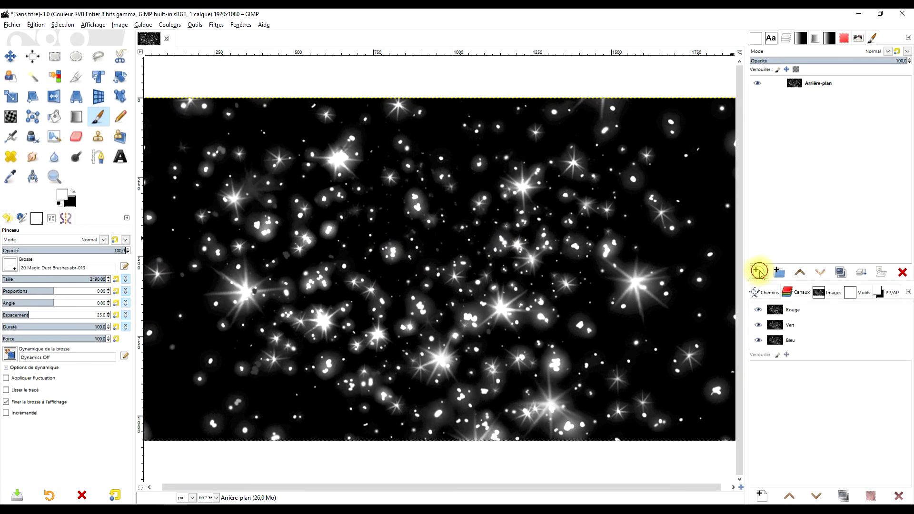
Add a 1920 x 1080 px layer named couleur filled with the background colour, and stamp the brush once on it in white
left_click(759, 271)
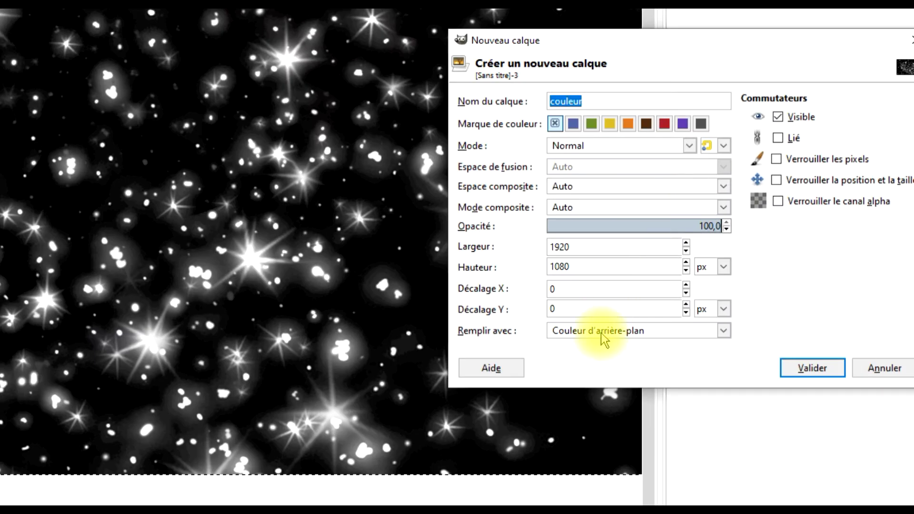
left_click(807, 364)
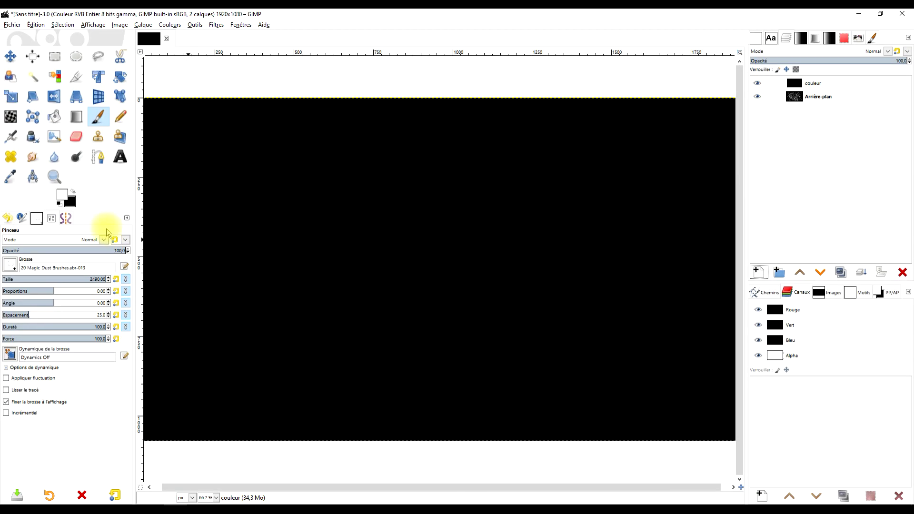
left_click(238, 333)
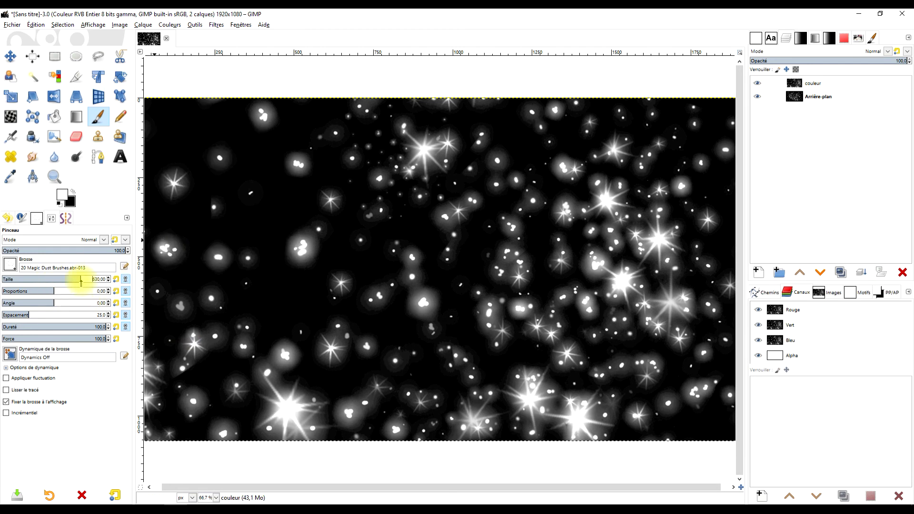
Set the brush size to 630 and the dynamics to Basic Dynamics, and stamp fine dust on the upper-left area of the canvas
left_click(11, 352)
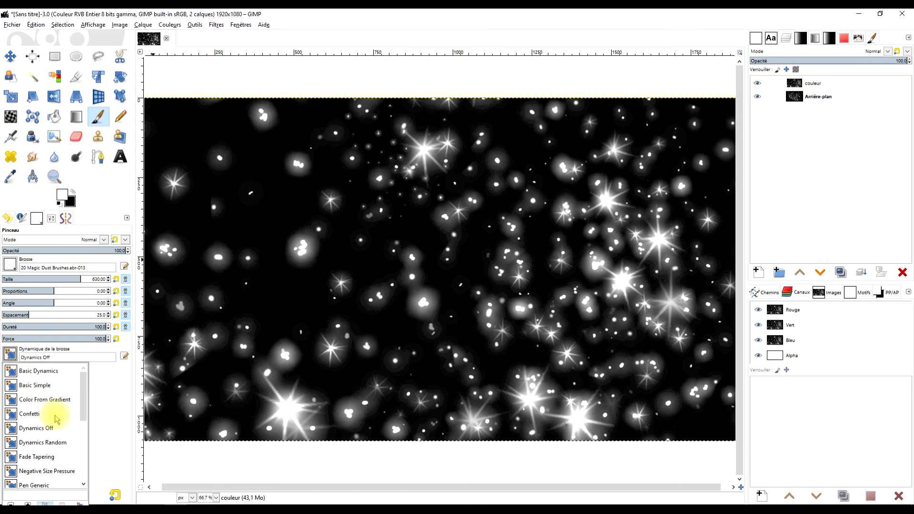
left_click(48, 371)
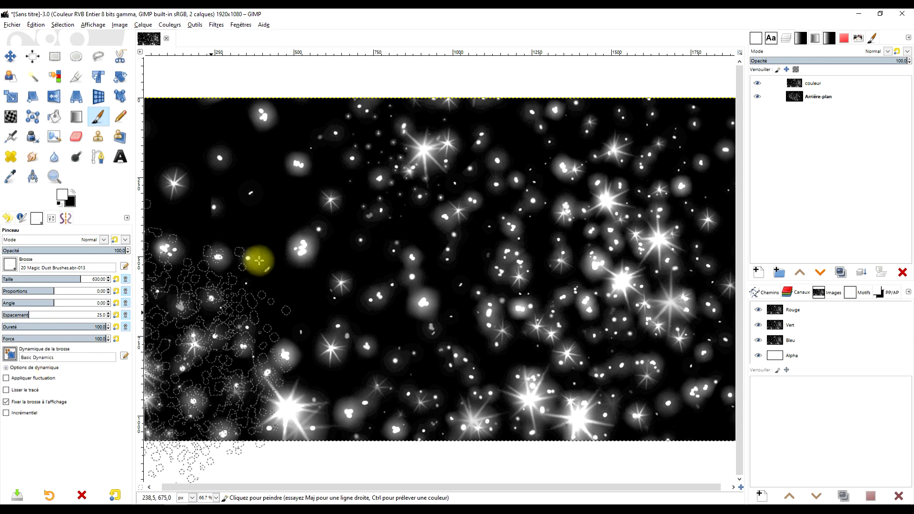
left_click(281, 227)
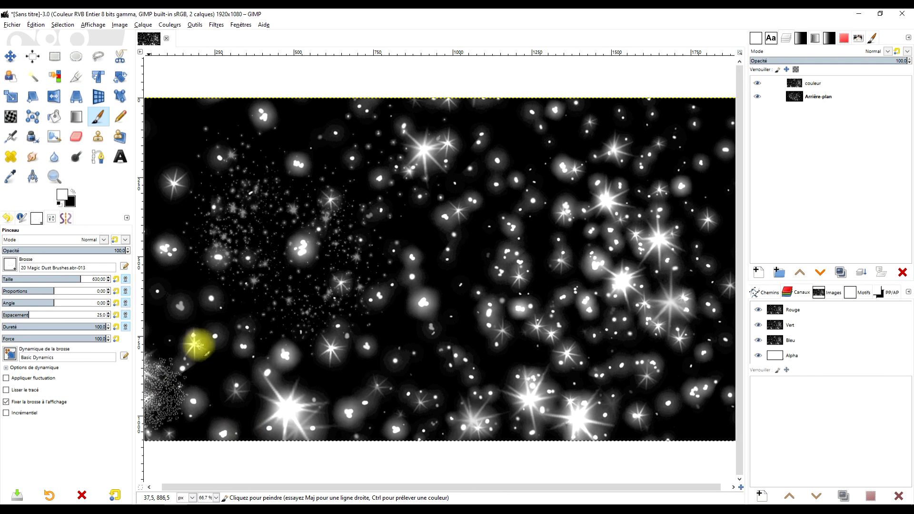
Colorize the couleur layer with the gold colour 8f7119
left_click(170, 25)
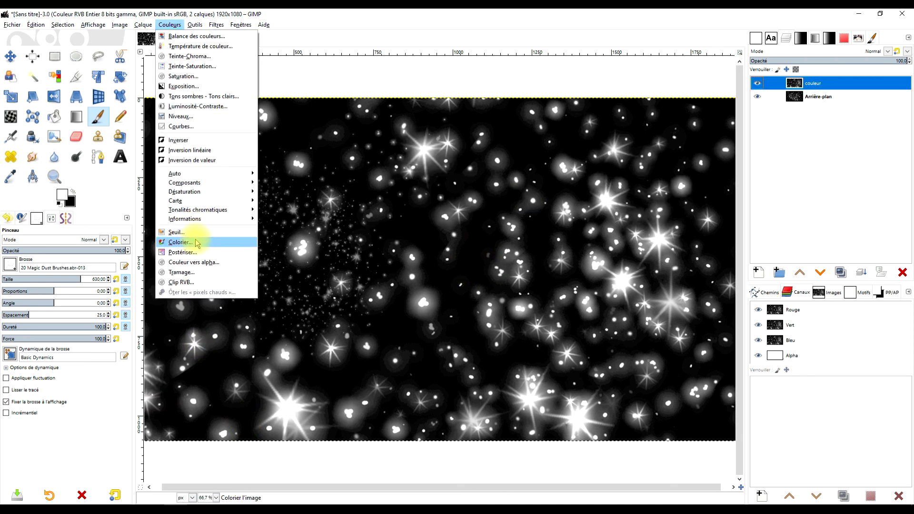
left_click(197, 244)
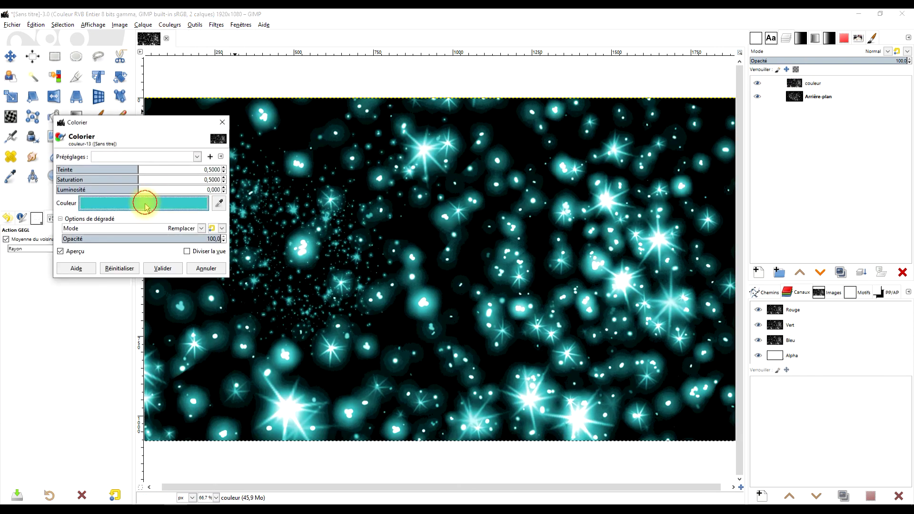
left_click(145, 204)
left_click(139, 236)
left_click_drag(124, 201, 128, 204)
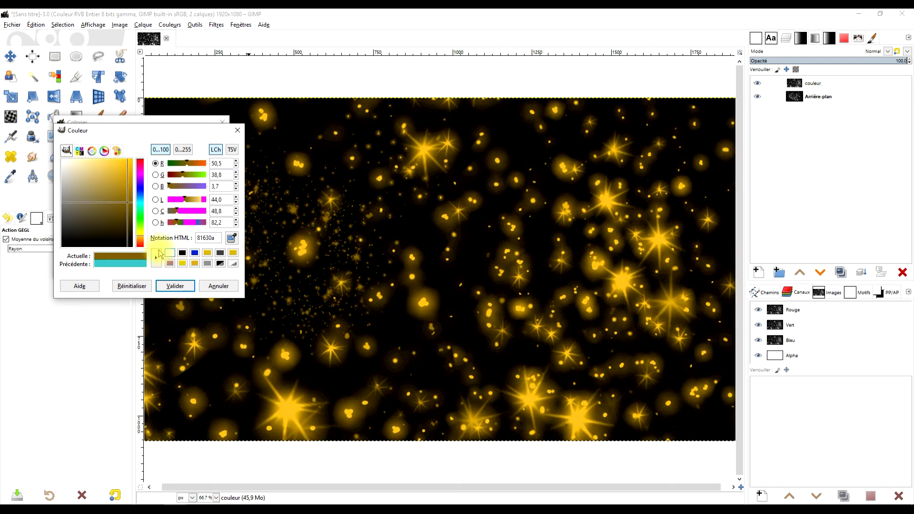
left_click(120, 197)
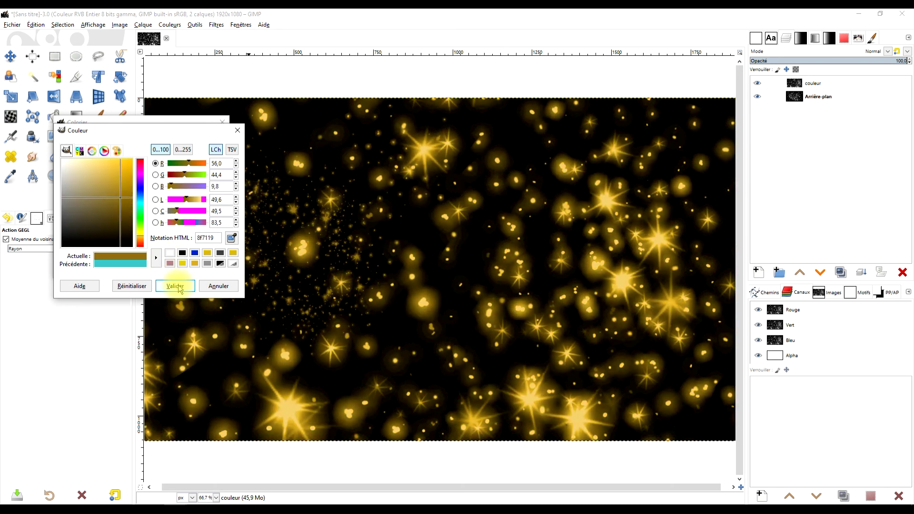
left_click(176, 286)
left_click(158, 266)
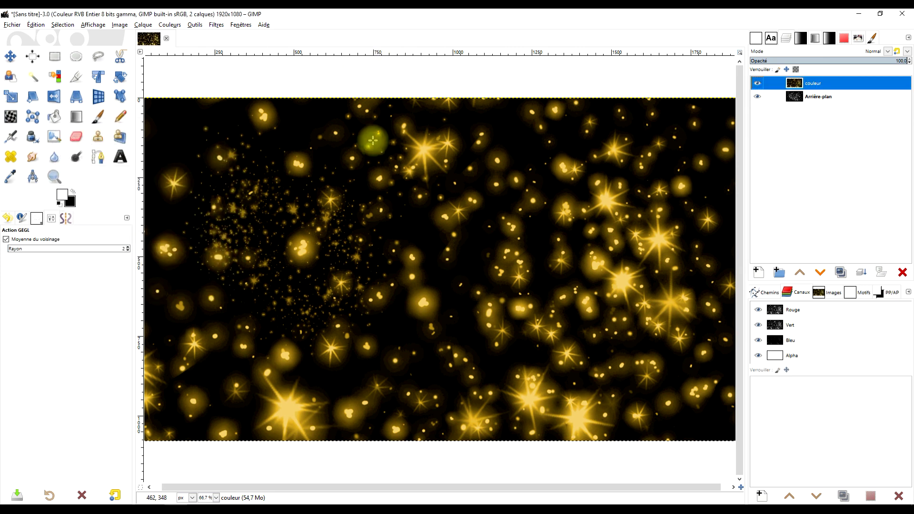
Hide the couleur layer and colorize the Arrière-plan layer with the default turquoise settings
left_click(757, 83)
left_click(812, 96)
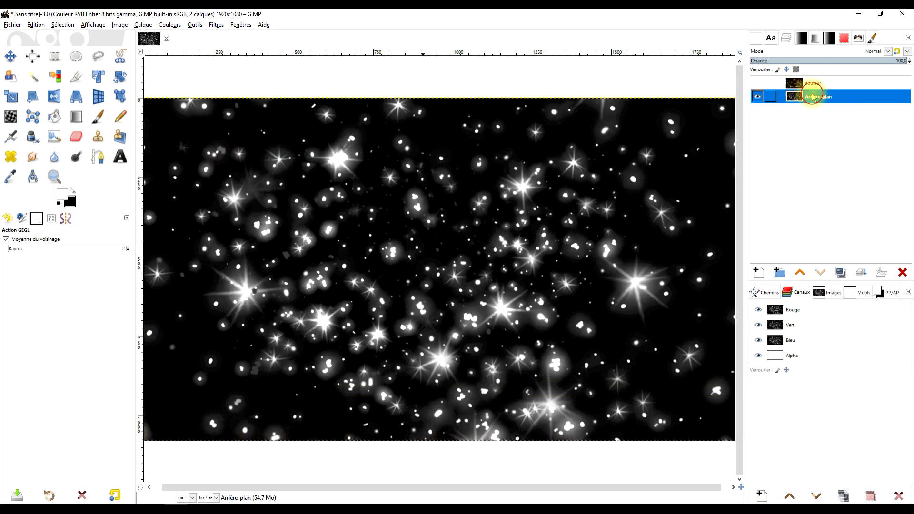
left_click(195, 25)
mouse_move(169, 25)
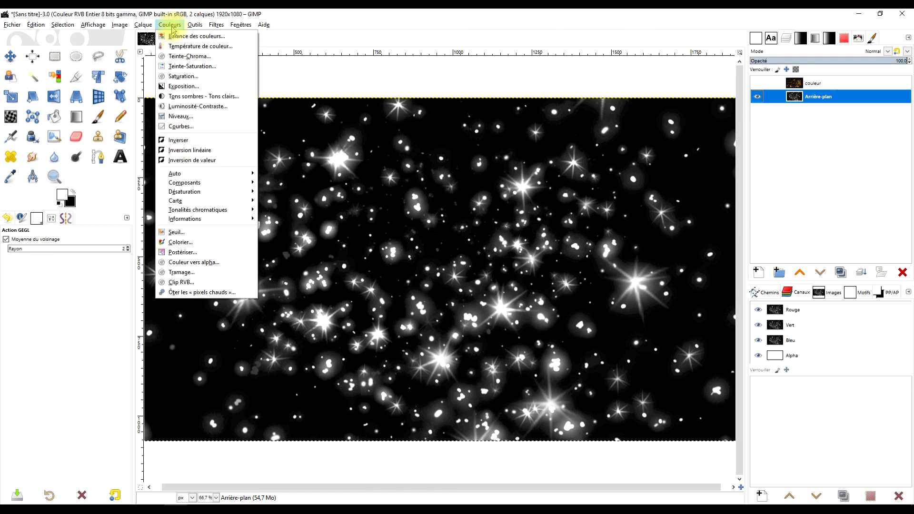
left_click(203, 243)
left_click(159, 269)
left_click(864, 100)
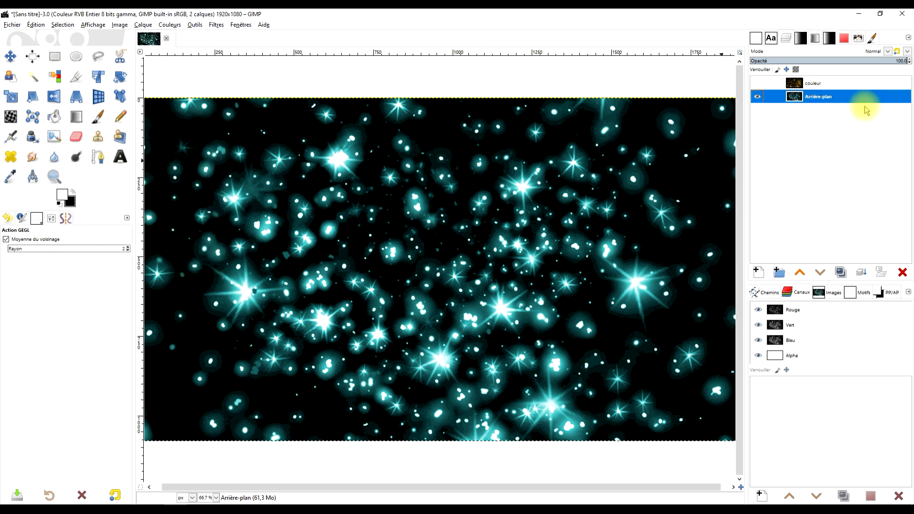
Show the couleur layer again and lower its opacity to about 73.7 so both layers blend
left_click(757, 84)
left_click(860, 84)
mouse_move(868, 61)
left_mouse_down()
mouse_move(842, 61)
mouse_move(865, 61)
left_mouse_up()
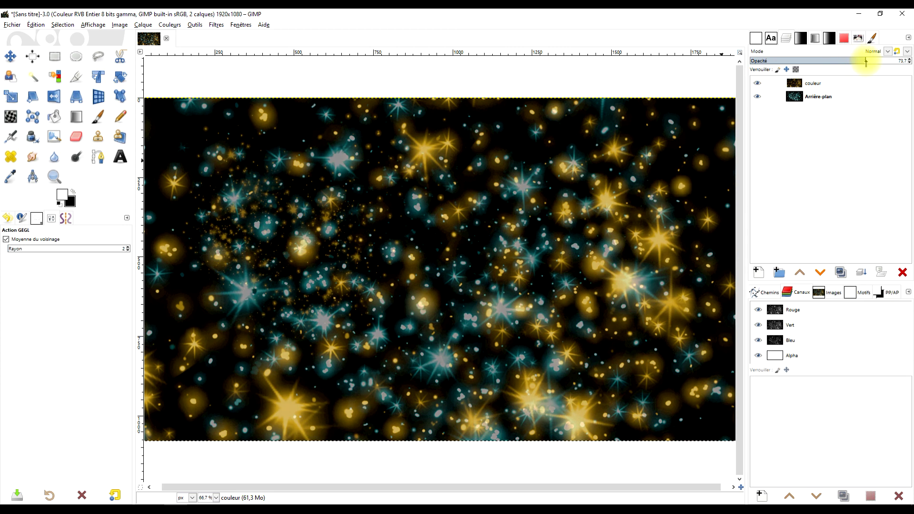